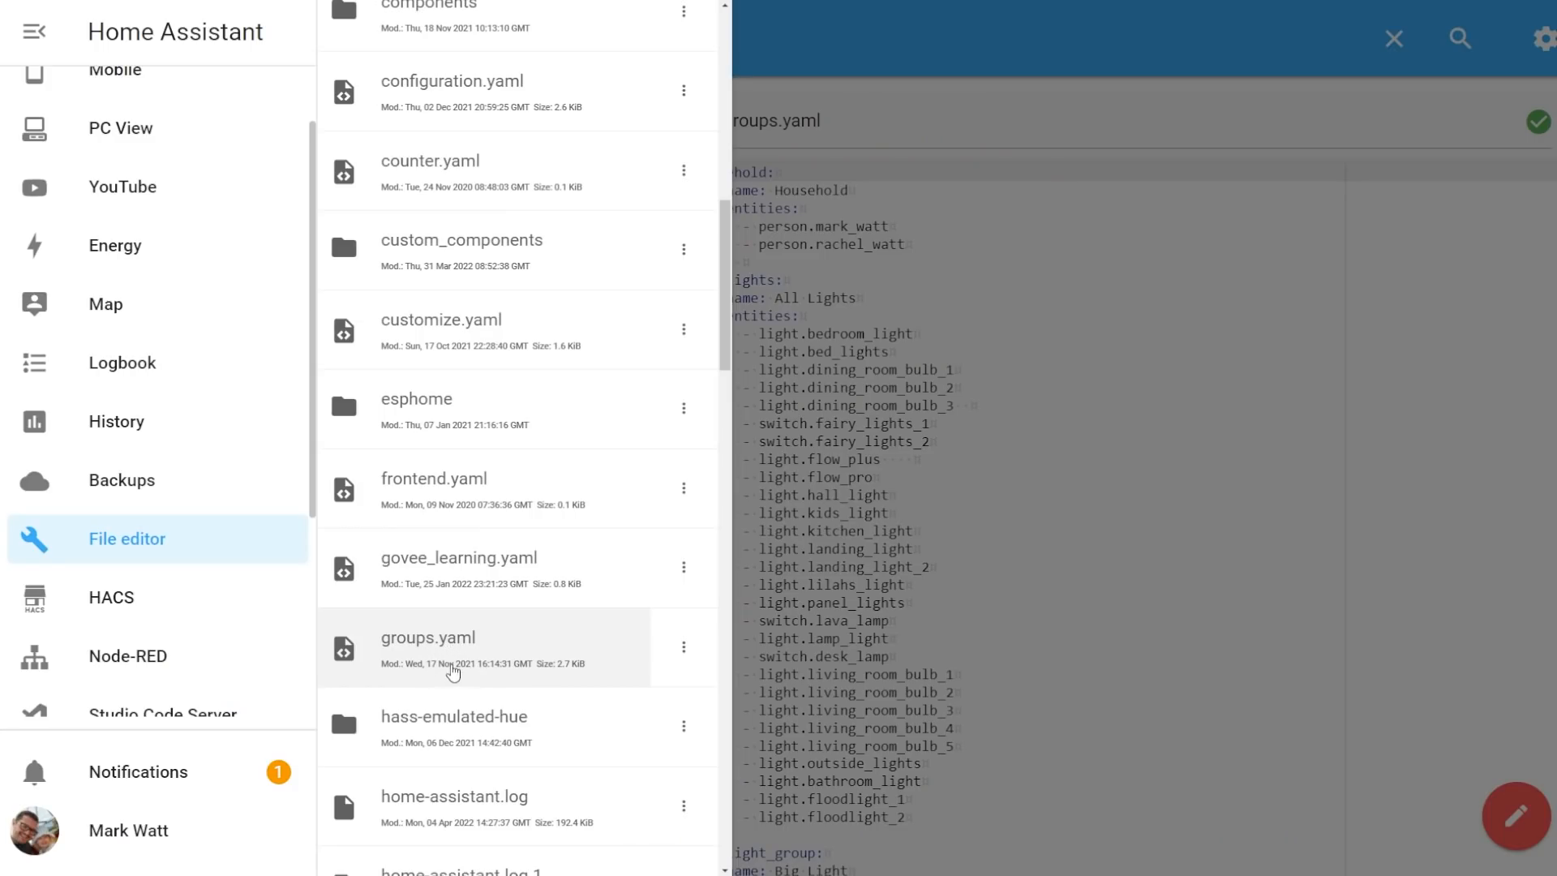
# Examine the light groups and their entities defined in groups.yaml
pyautogui.click(981, 448)
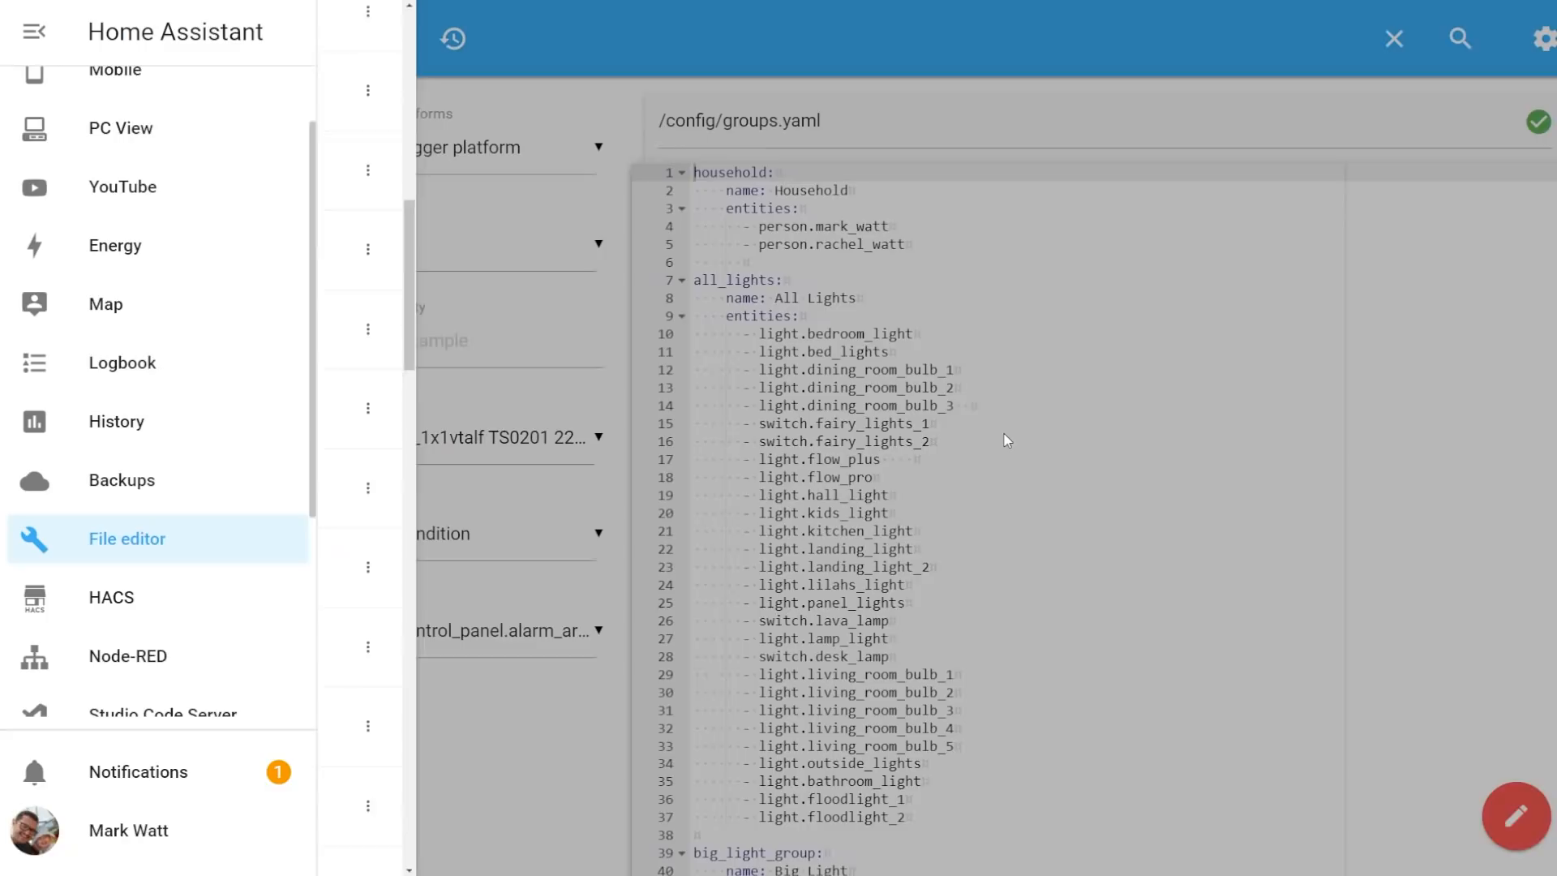
pyautogui.scroll(-2, 1005, 438)
pyautogui.scroll(-5, 1005, 438)
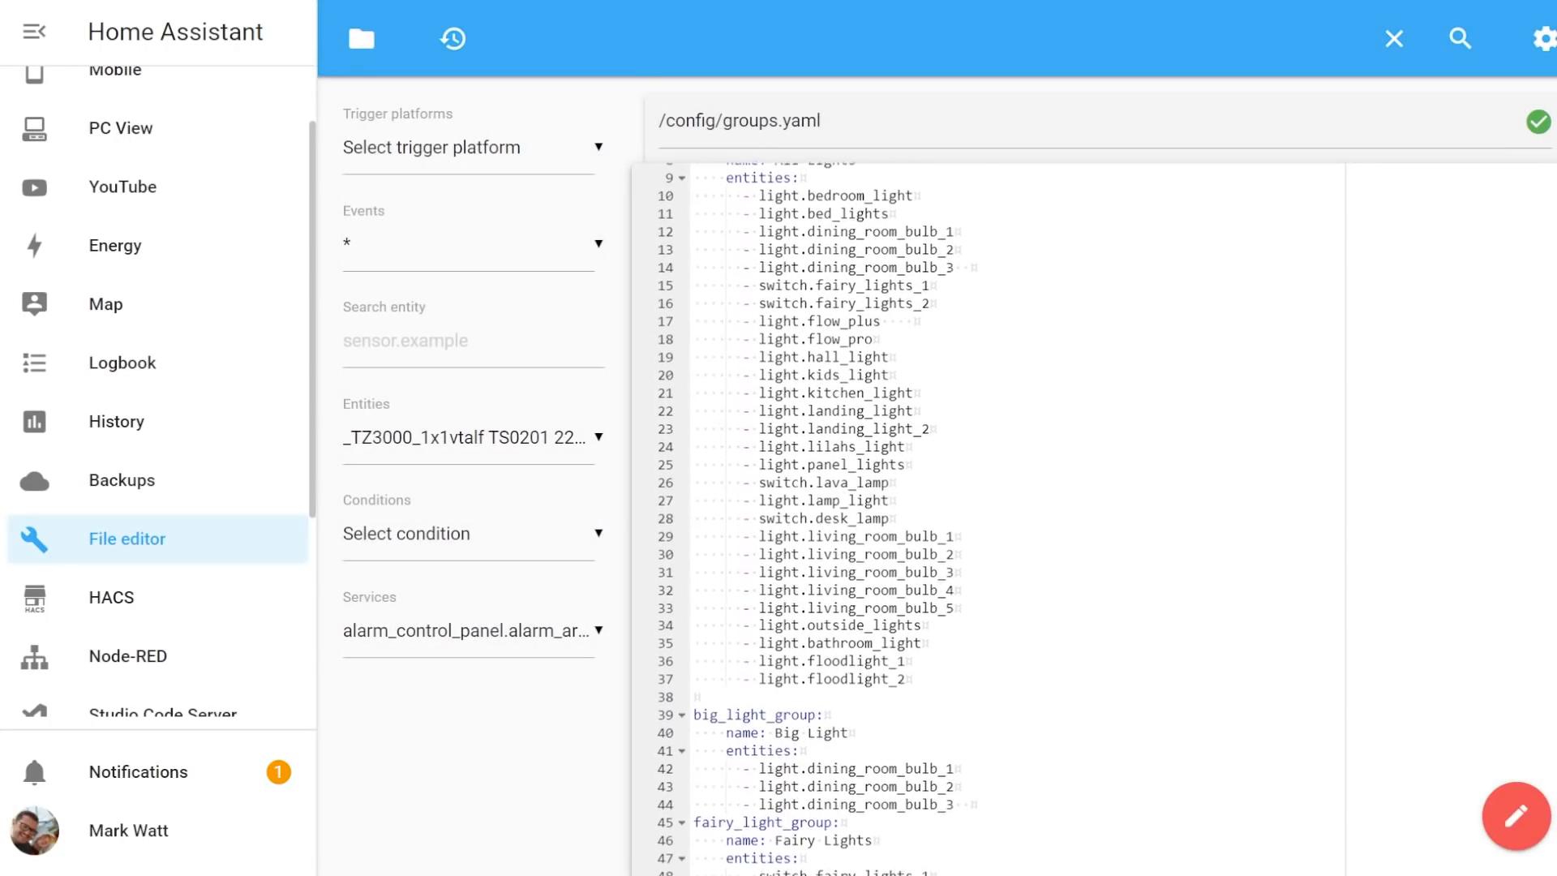
pyautogui.scroll(-6, 990, 519)
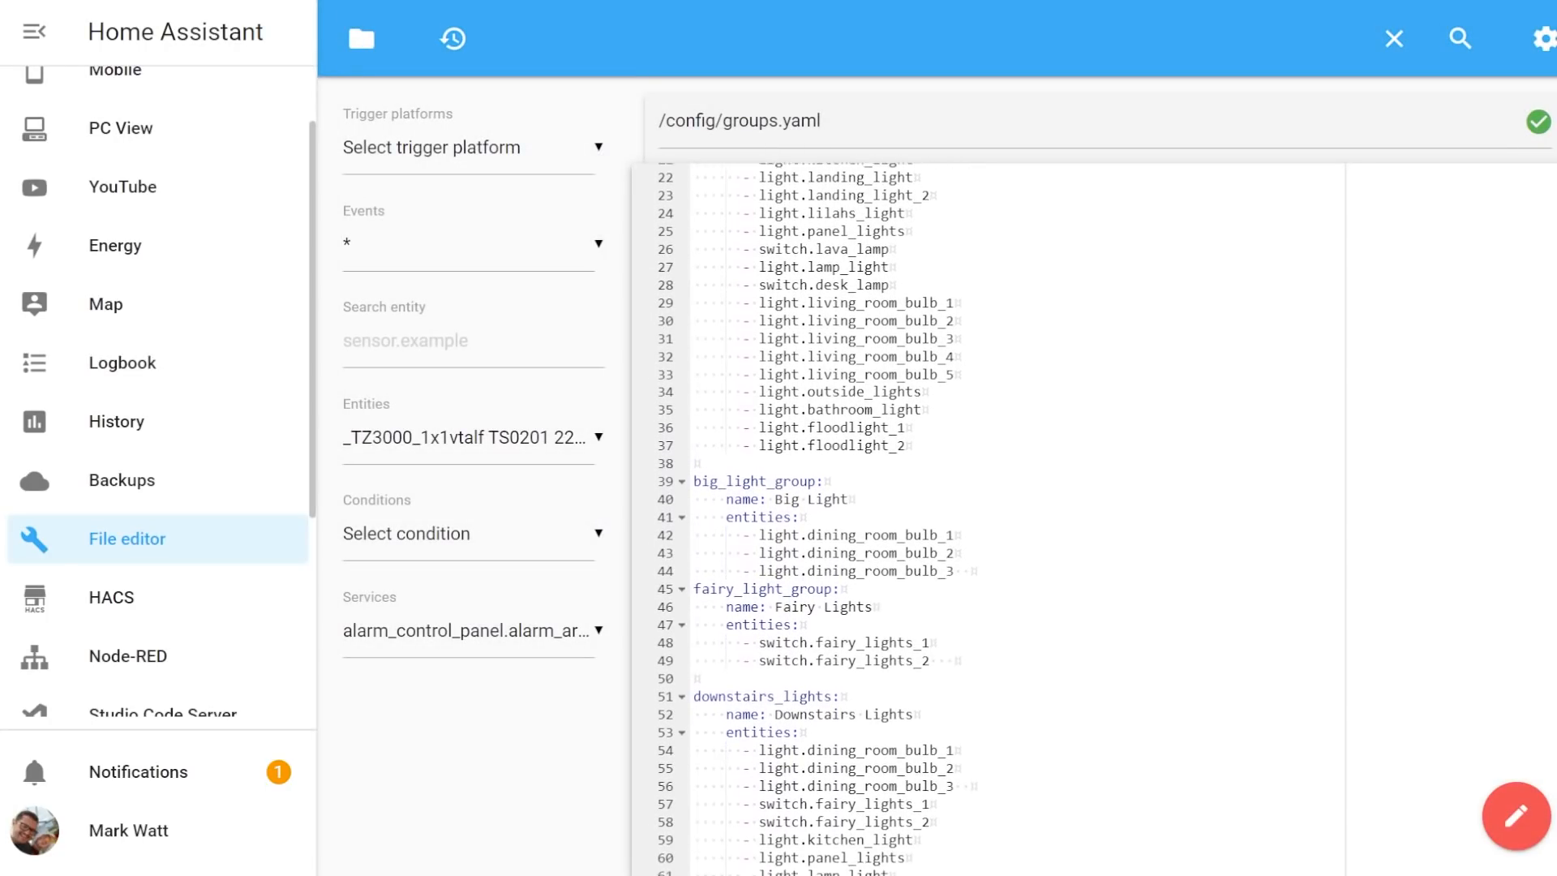
pyautogui.scroll(-6, 989, 519)
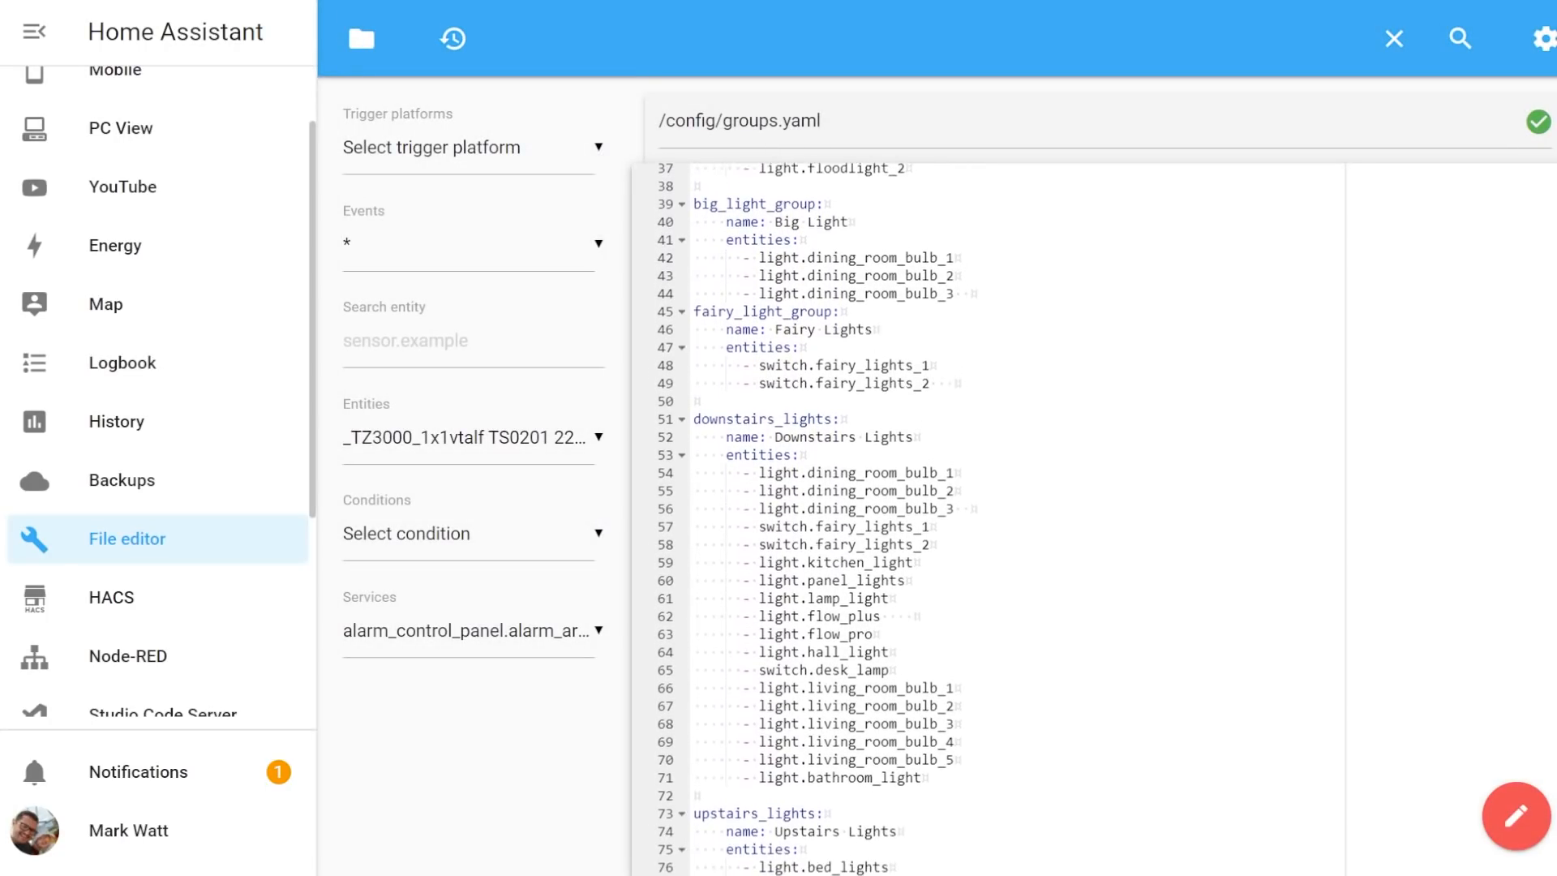
pyautogui.scroll(-4, 989, 519)
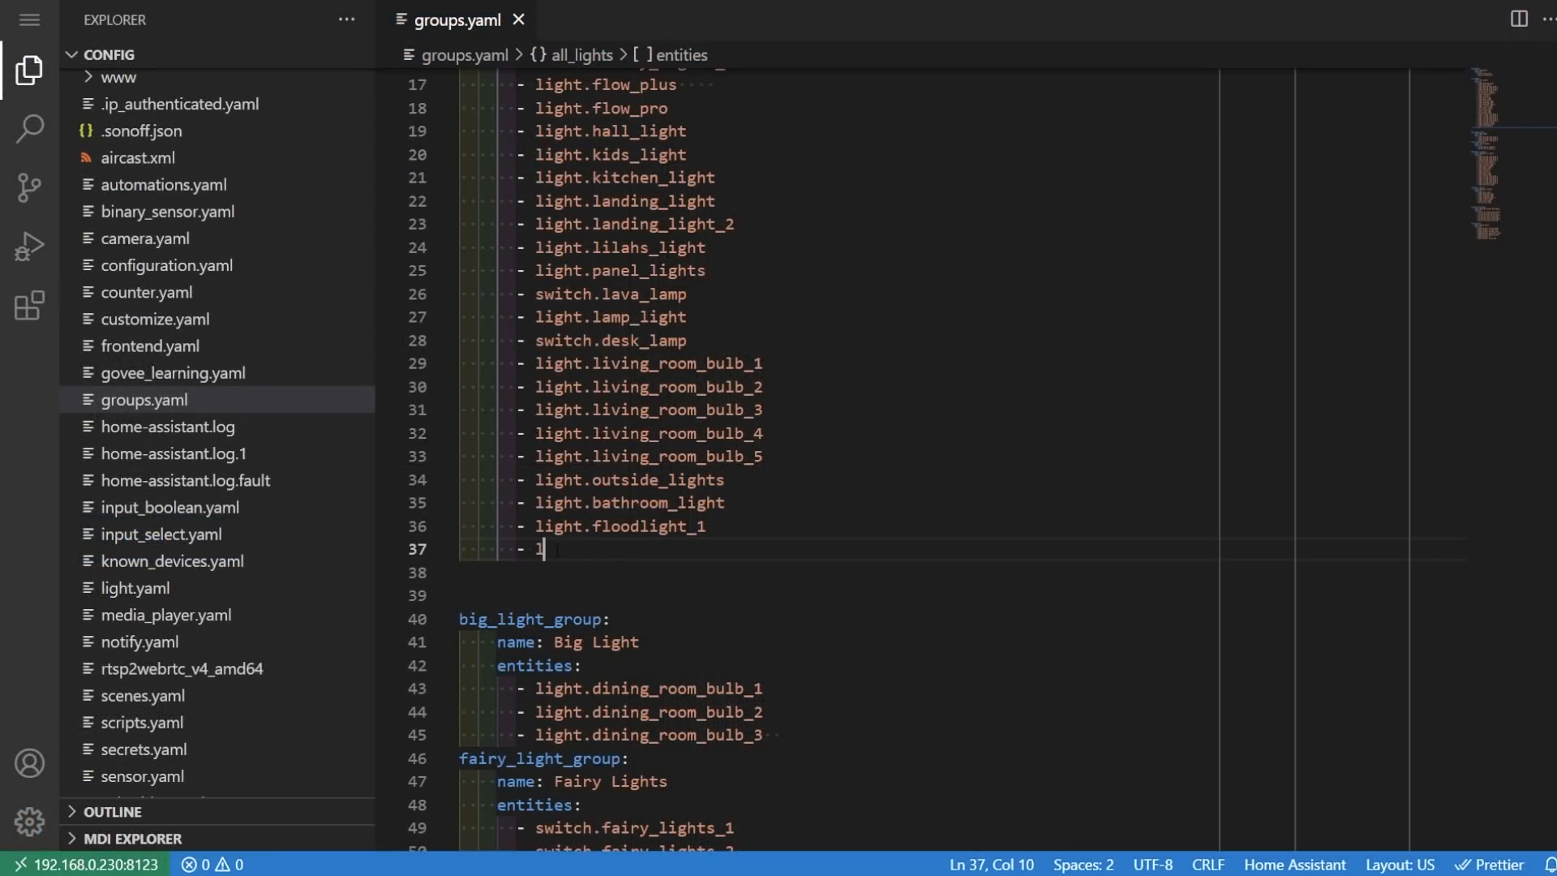
# In Studio Code Server, add light.flow_plus and light.flow_pro to the all_lights entities in groups.yaml and start another light entry
pyautogui.write('ight.floodlight_1')
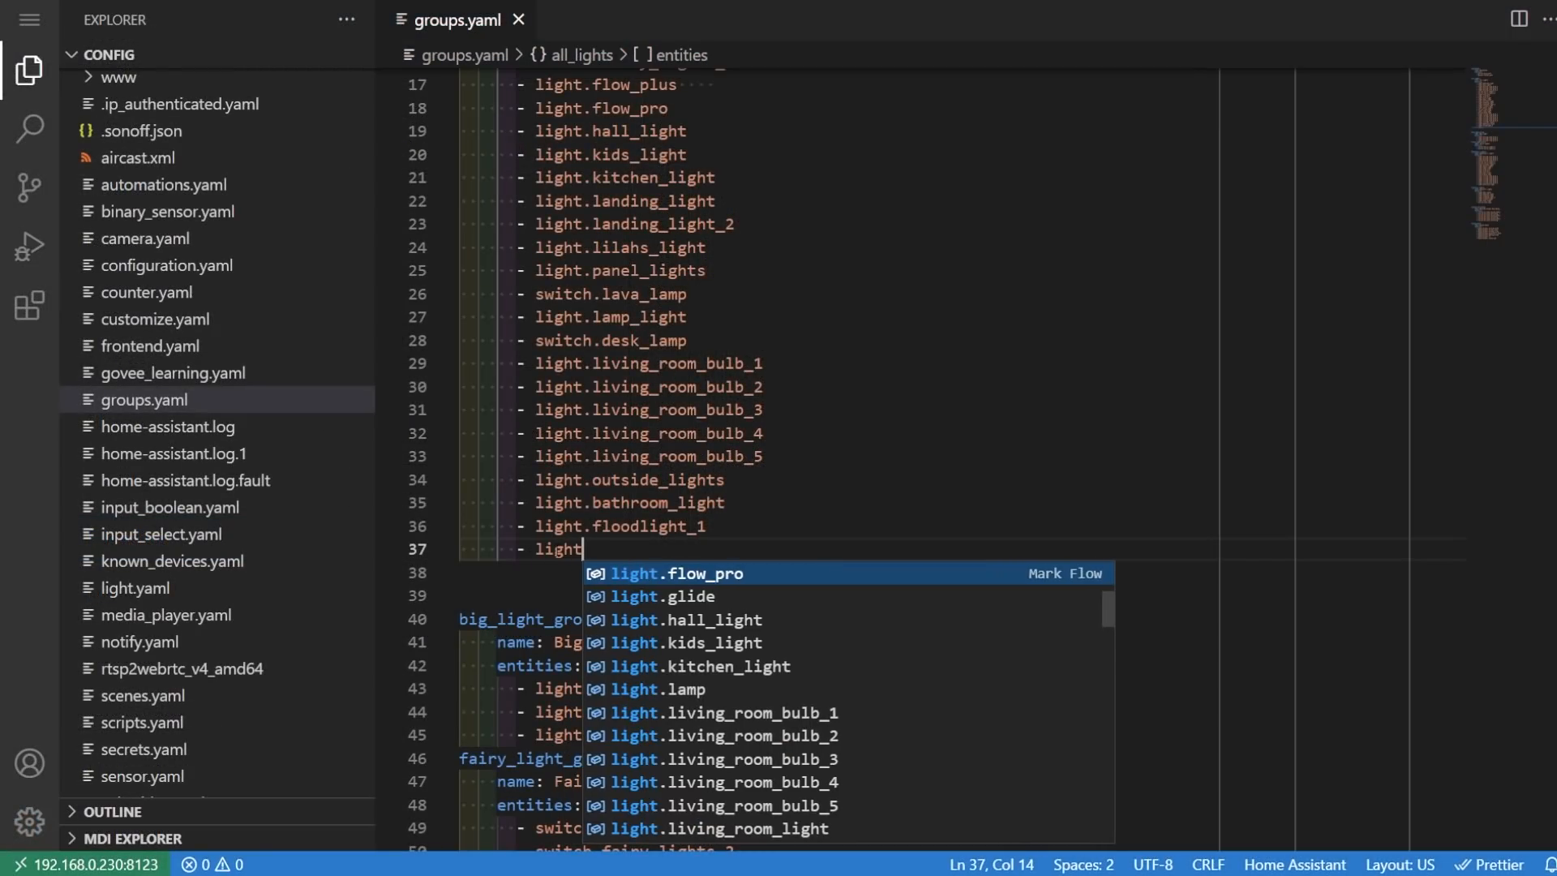
pyautogui.press('Return')
pyautogui.press('Return')
pyautogui.write('- light.fl')
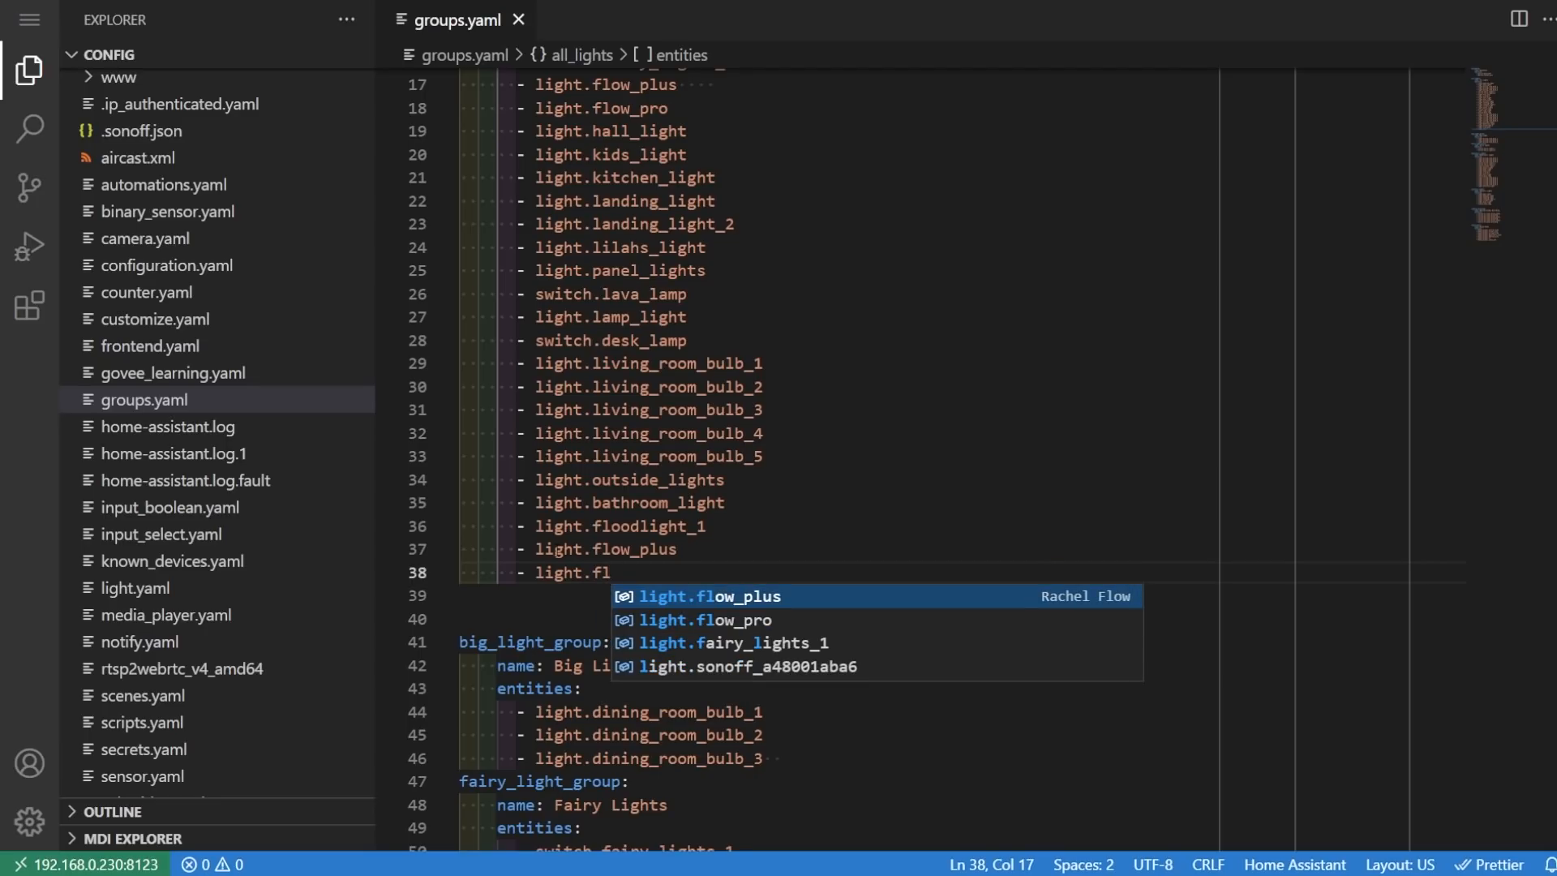
pyautogui.press('Down')
pyautogui.press('Return')
pyautogui.press('Return')
pyautogui.write('- light')
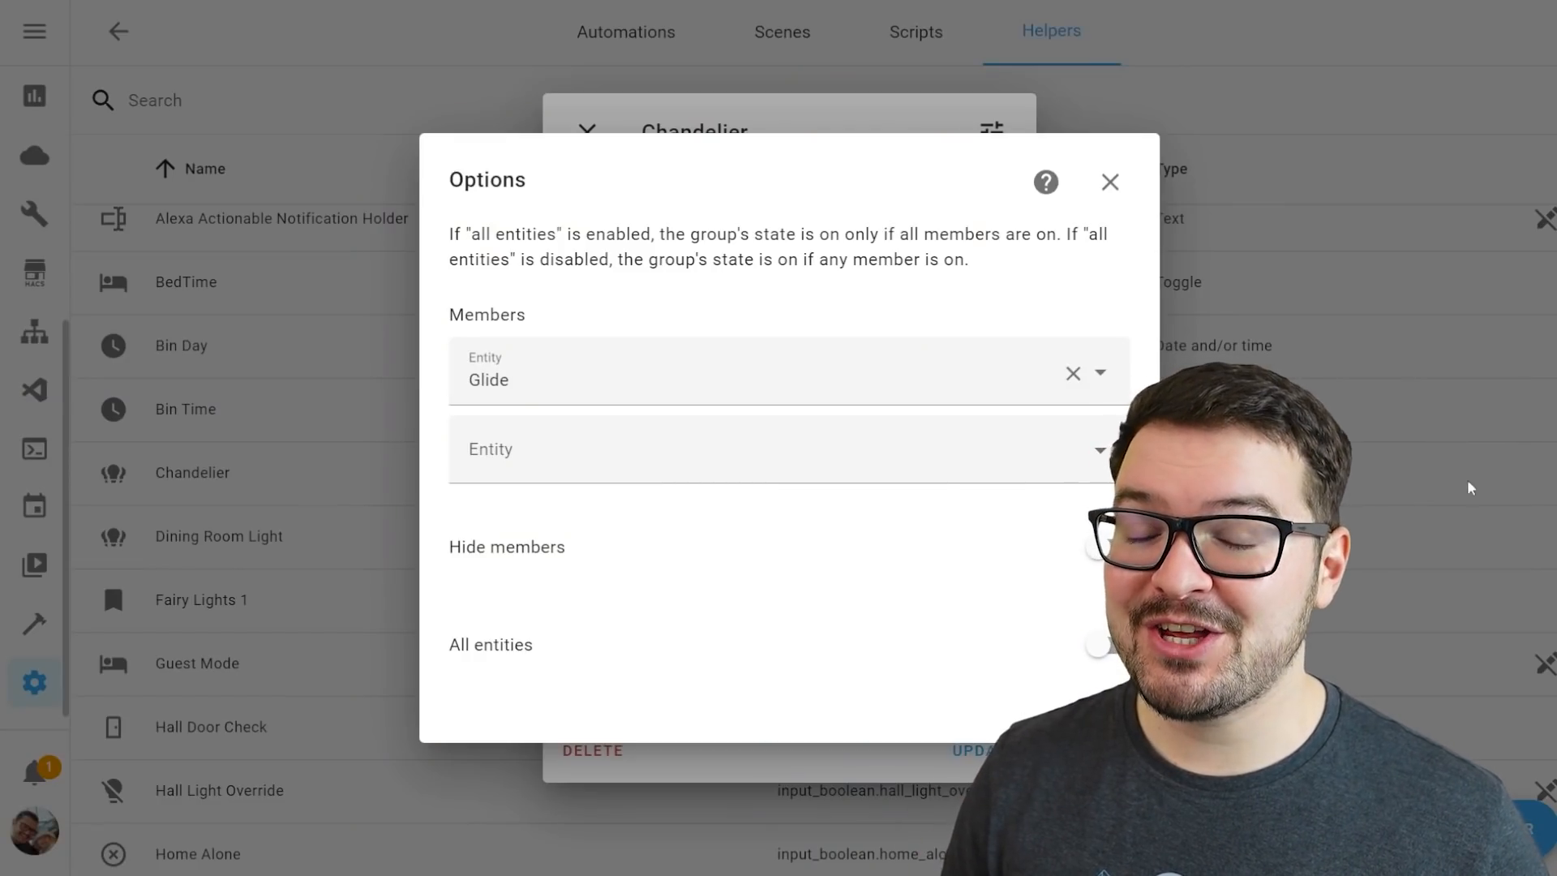
# In the Chandelier group's options, add Dining Room Bulb 2, Living Room Bulb 1 and one more light as members
pyautogui.click(705, 449)
pyautogui.click(660, 348)
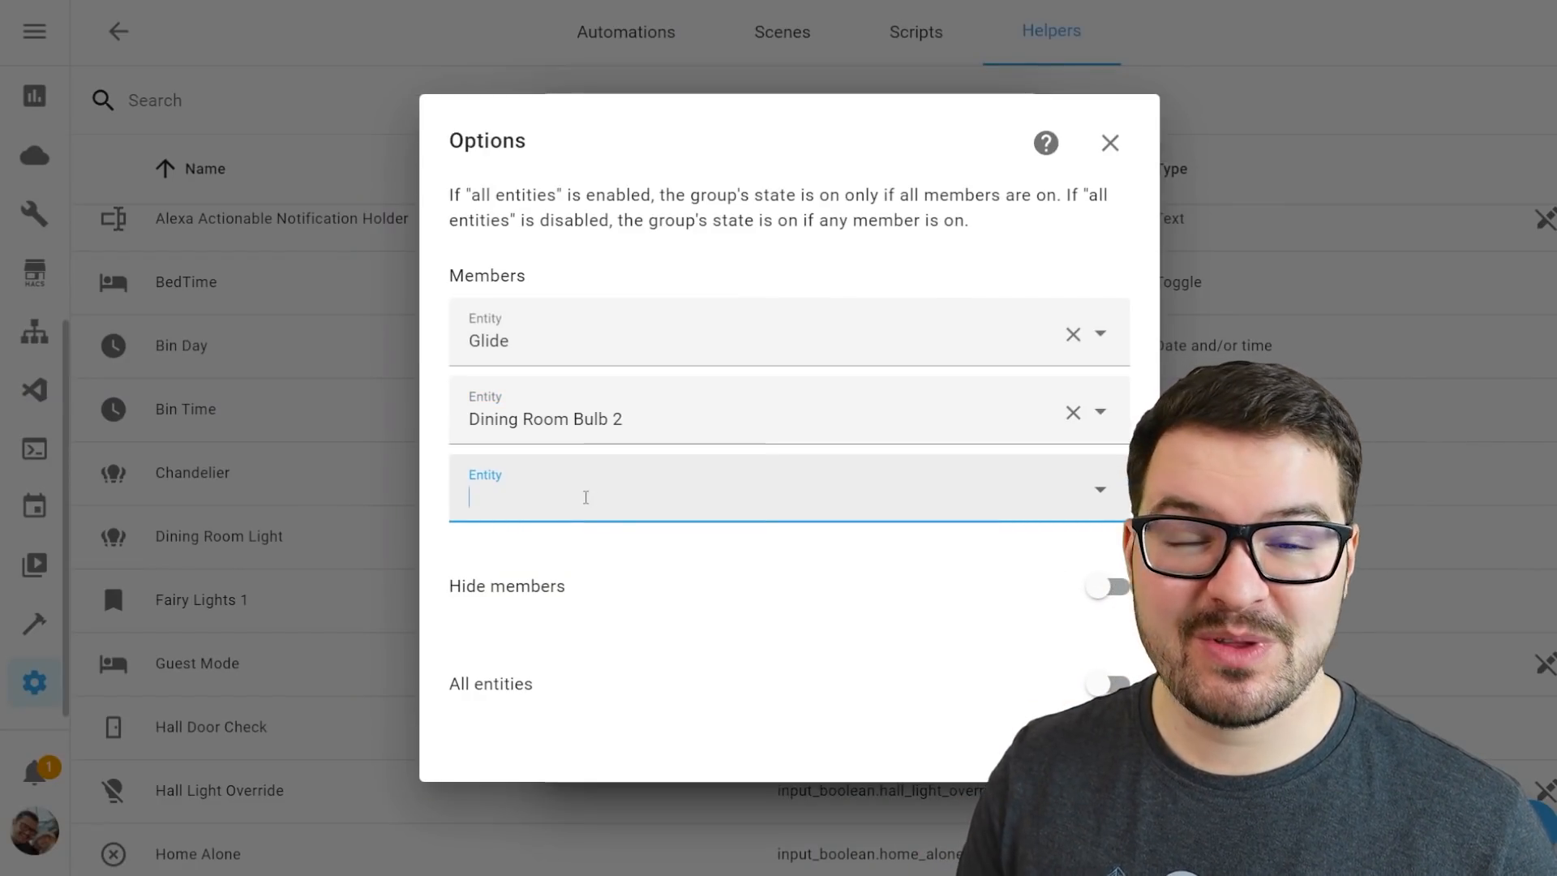
pyautogui.click(586, 497)
pyautogui.scroll(-5, 634, 253)
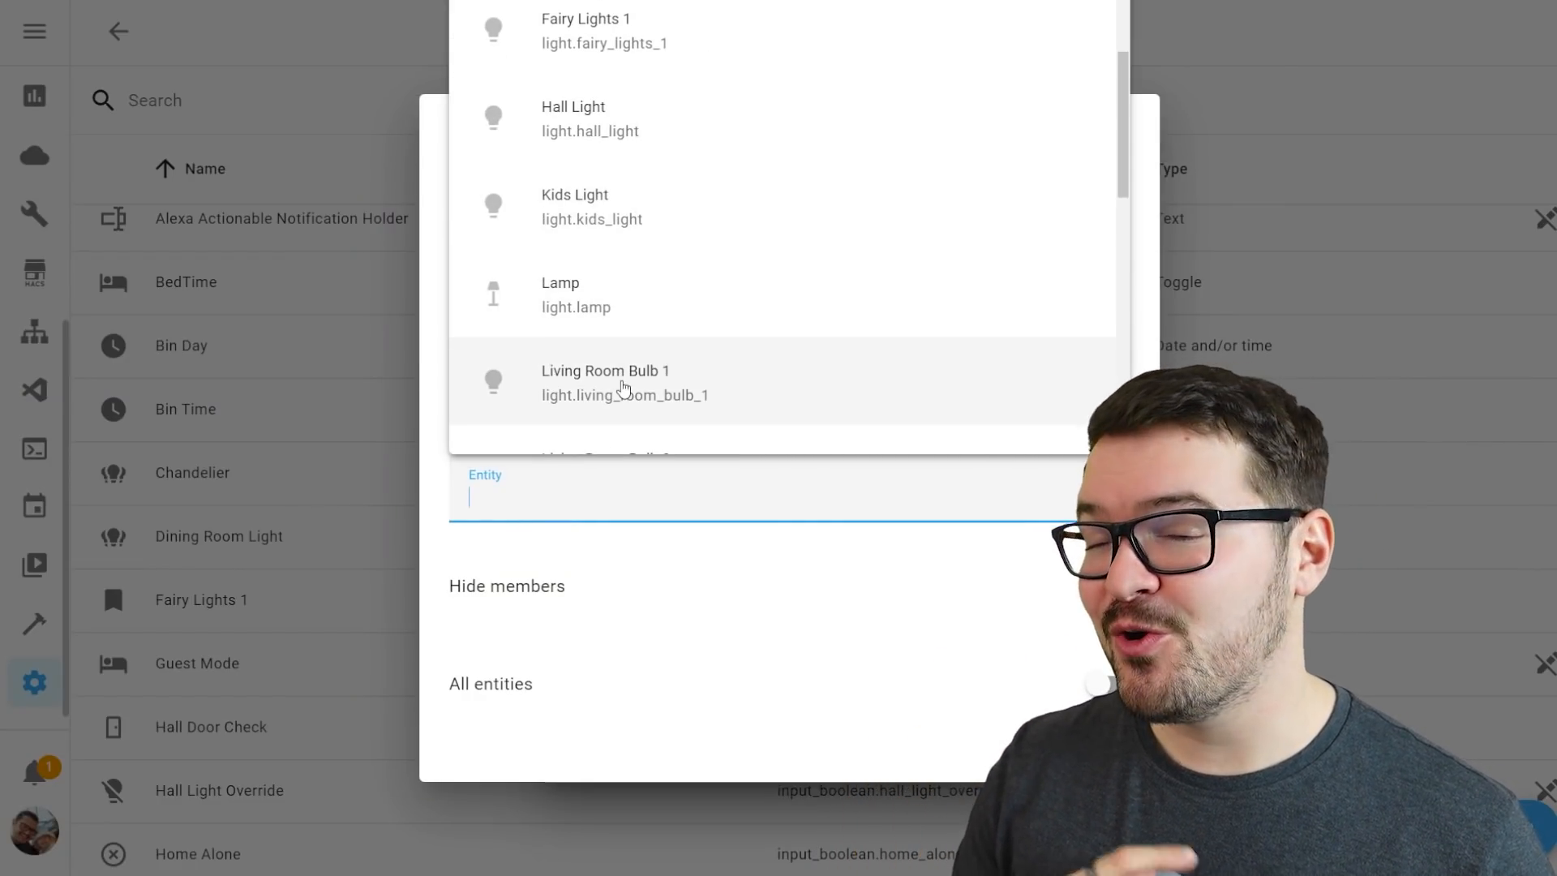
pyautogui.click(622, 388)
pyautogui.click(581, 526)
pyautogui.scroll(-8, 636, 330)
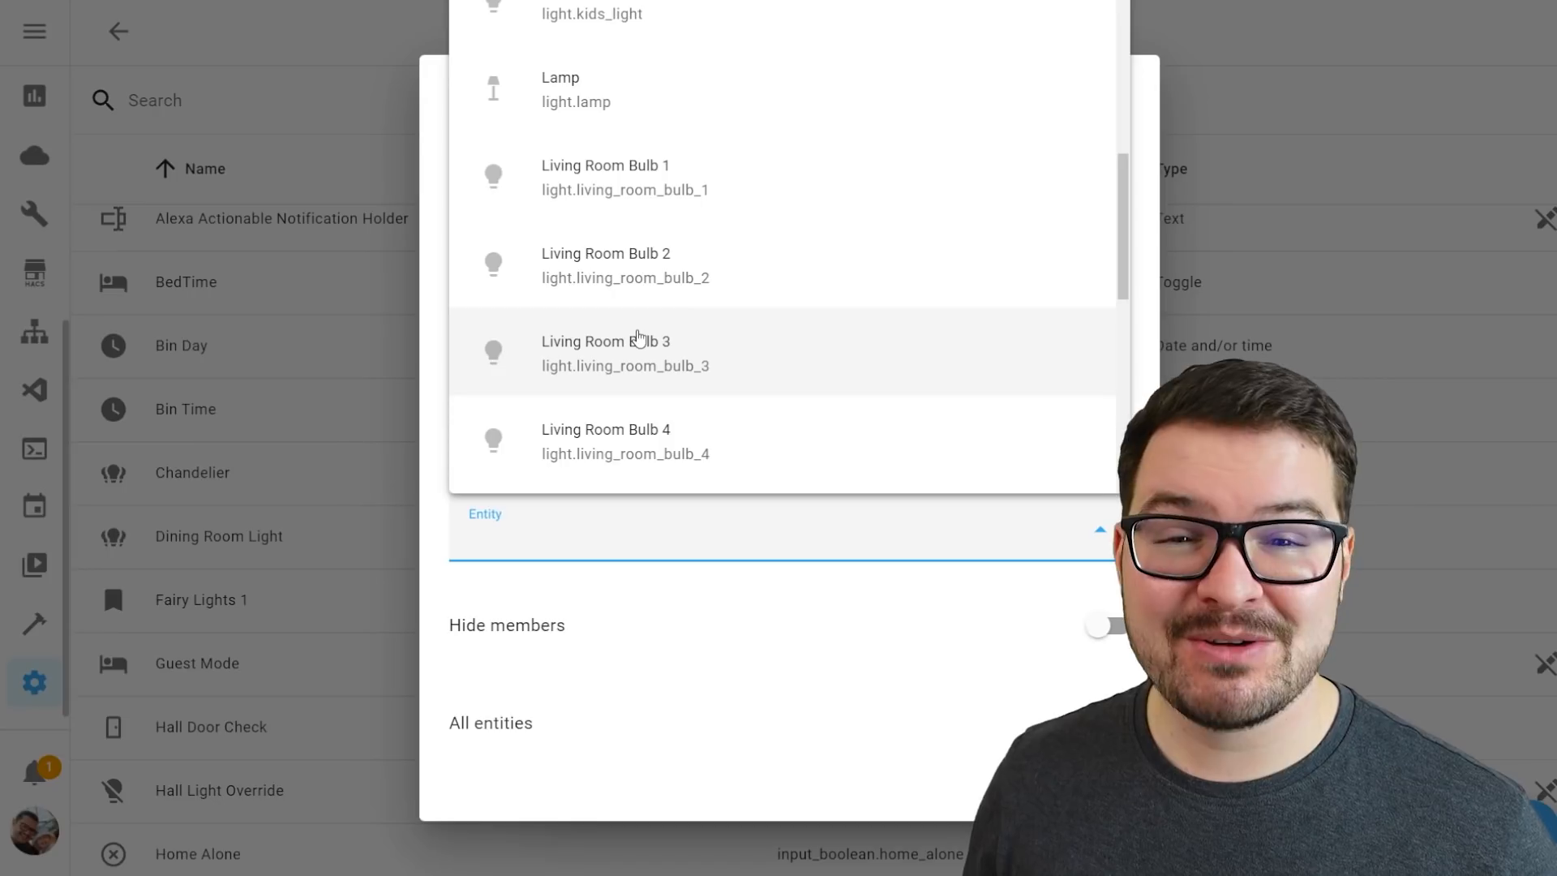
pyautogui.scroll(-5, 638, 338)
pyautogui.click(634, 213)
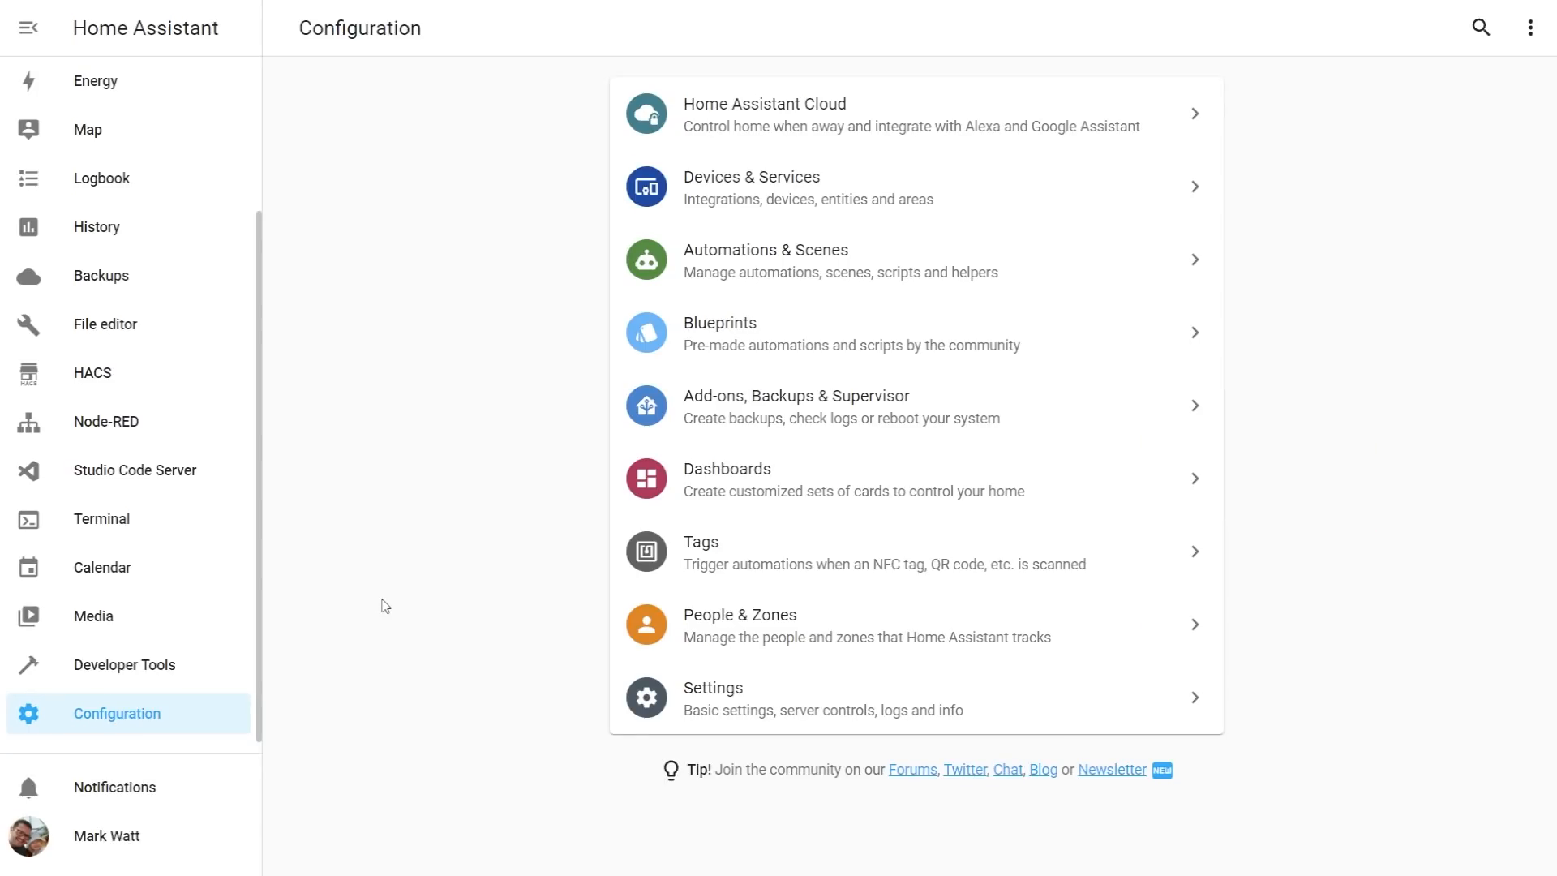
# Search for "grou" among new integrations in Devices & Services and choose the Group helper
pyautogui.click(726, 199)
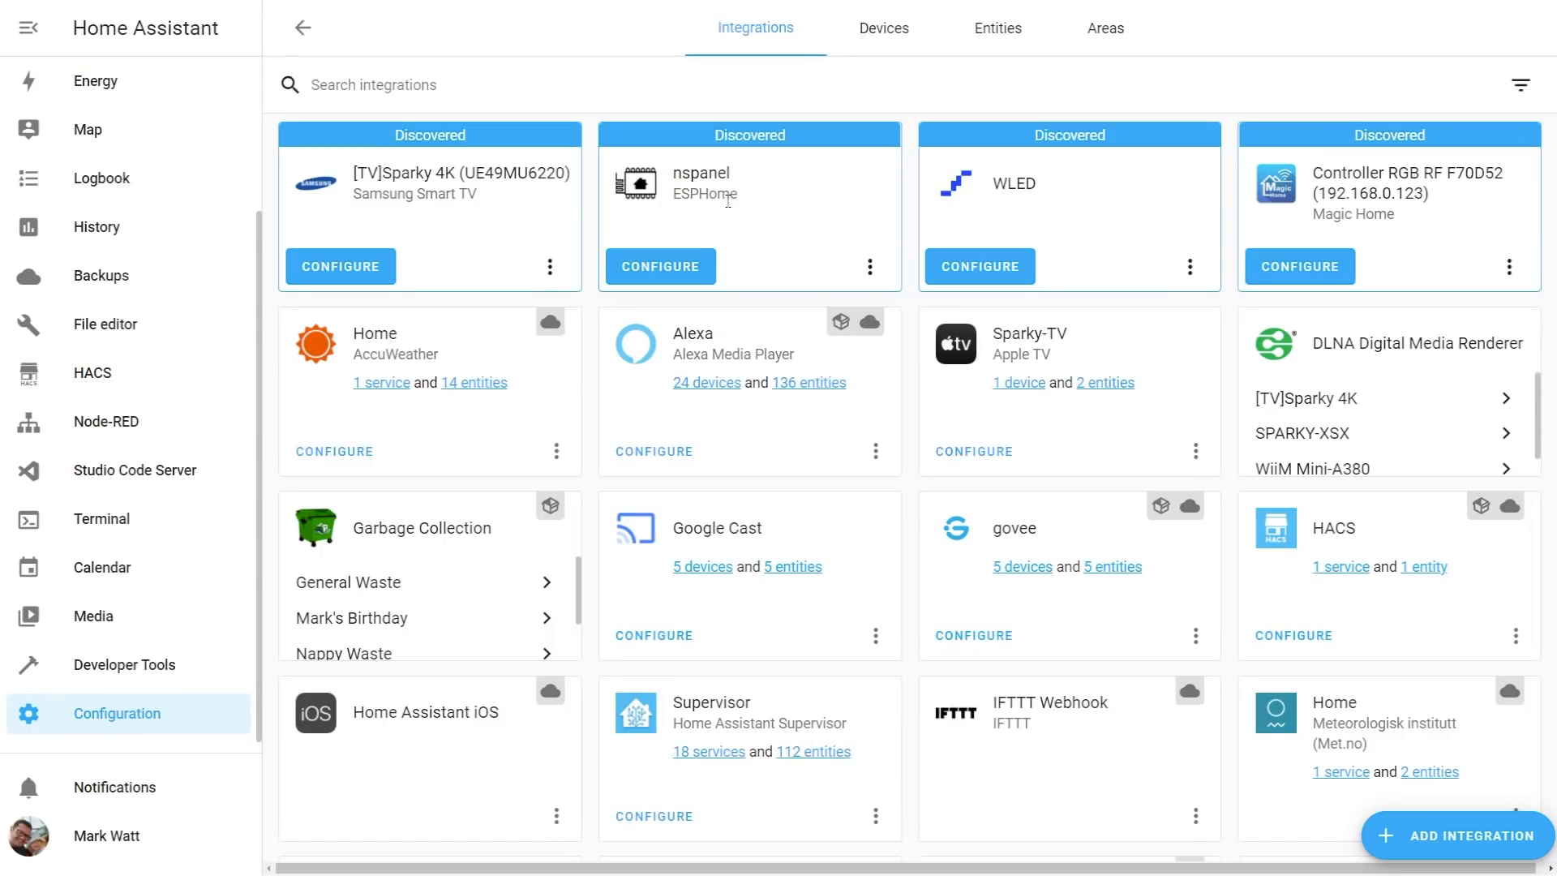
pyautogui.click(1383, 836)
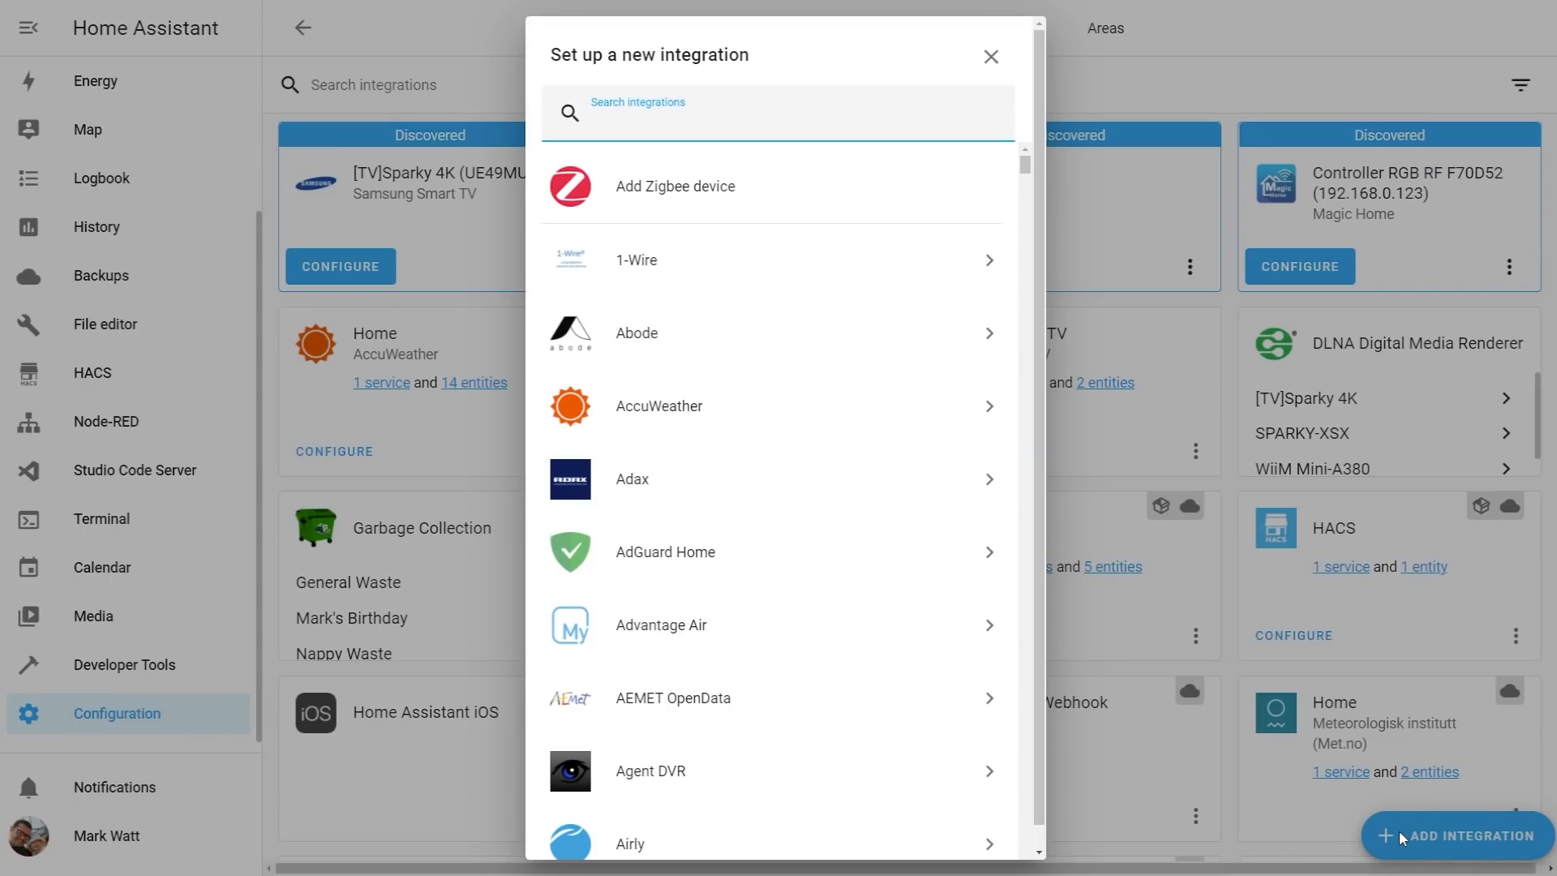
pyautogui.write('grou')
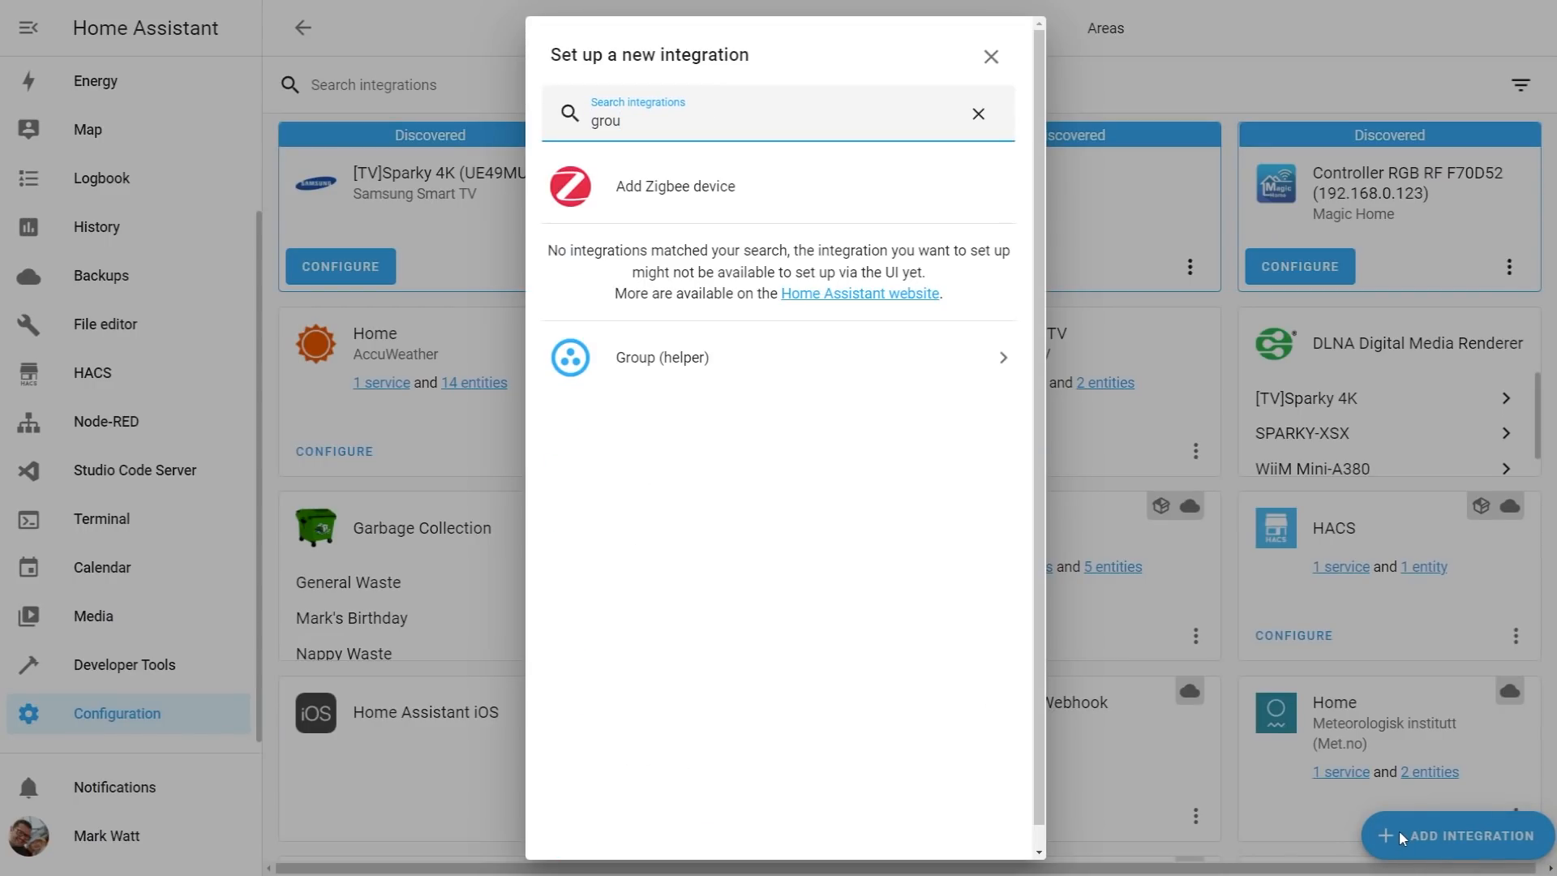
pyautogui.click(803, 373)
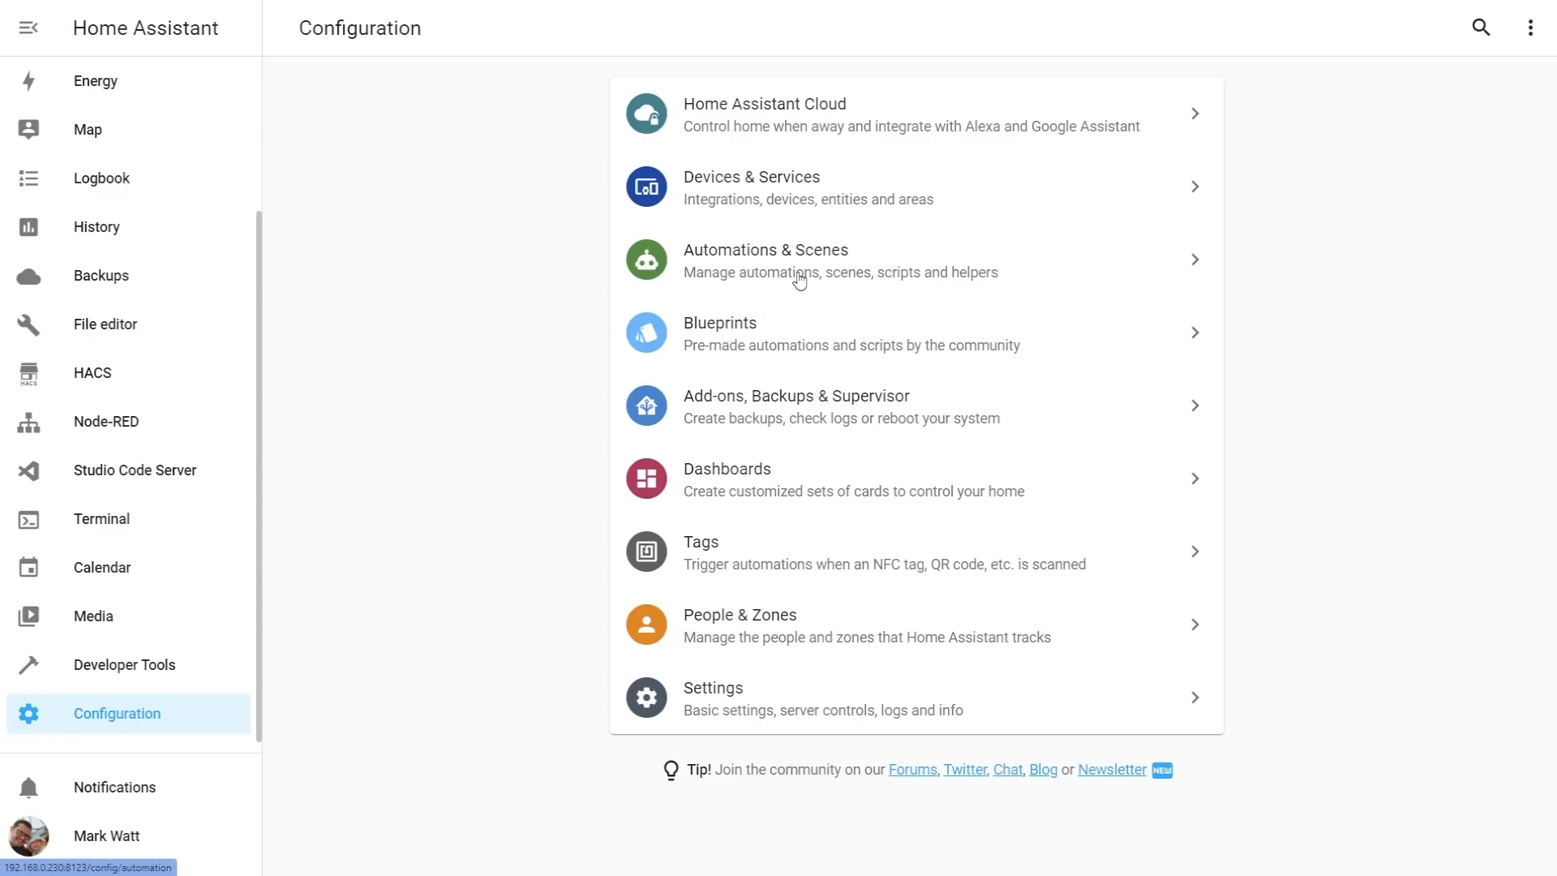
# Start adding a Group helper from the helpers under Automations & Scenes
pyautogui.click(800, 279)
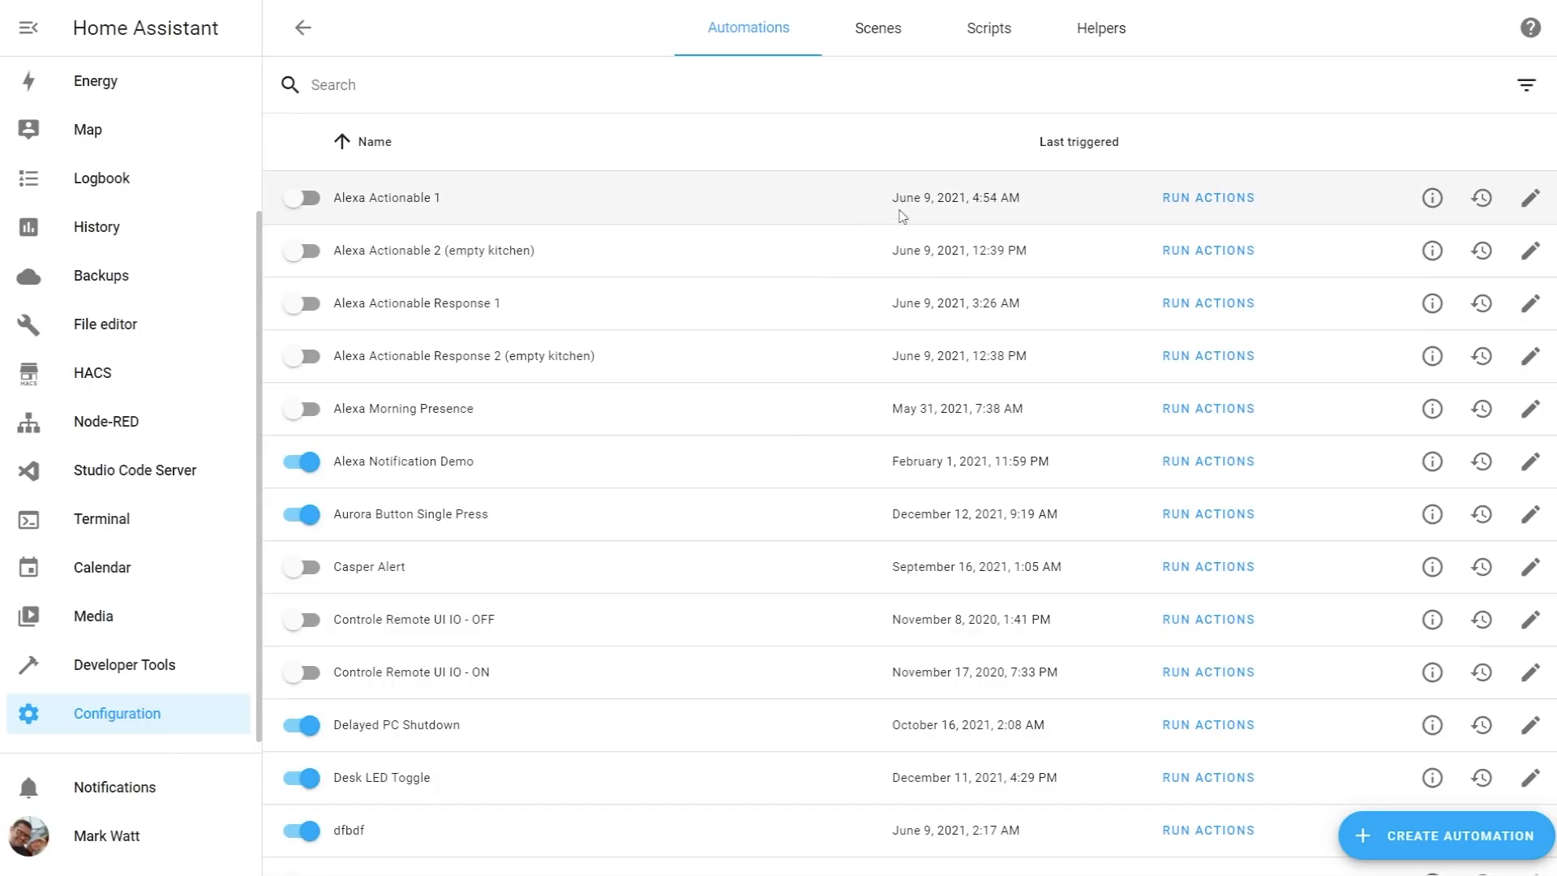
pyautogui.click(1091, 32)
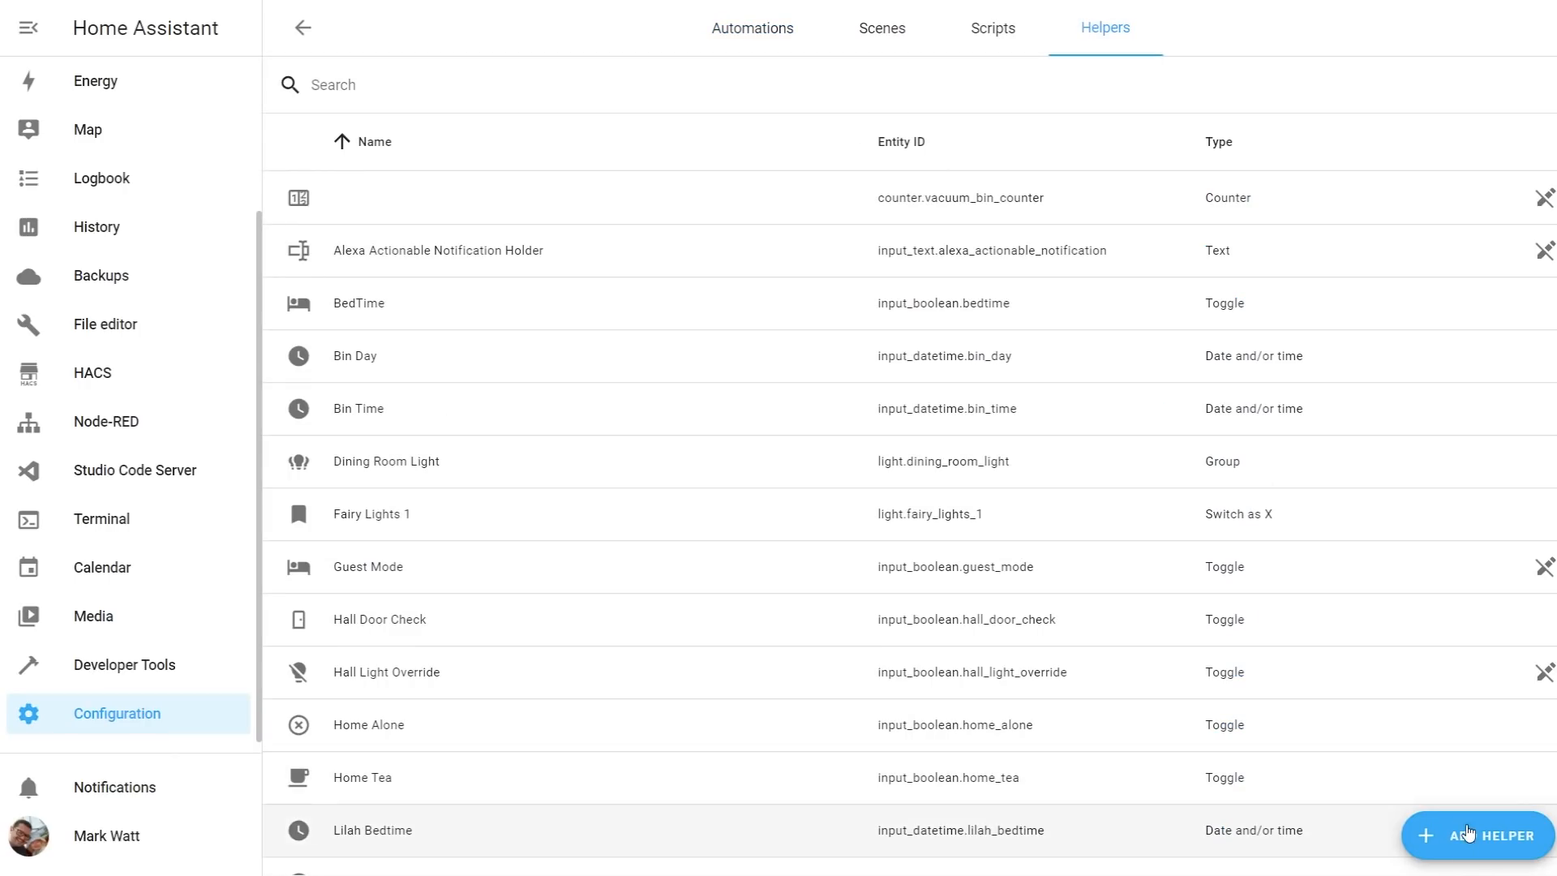
pyautogui.click(1466, 836)
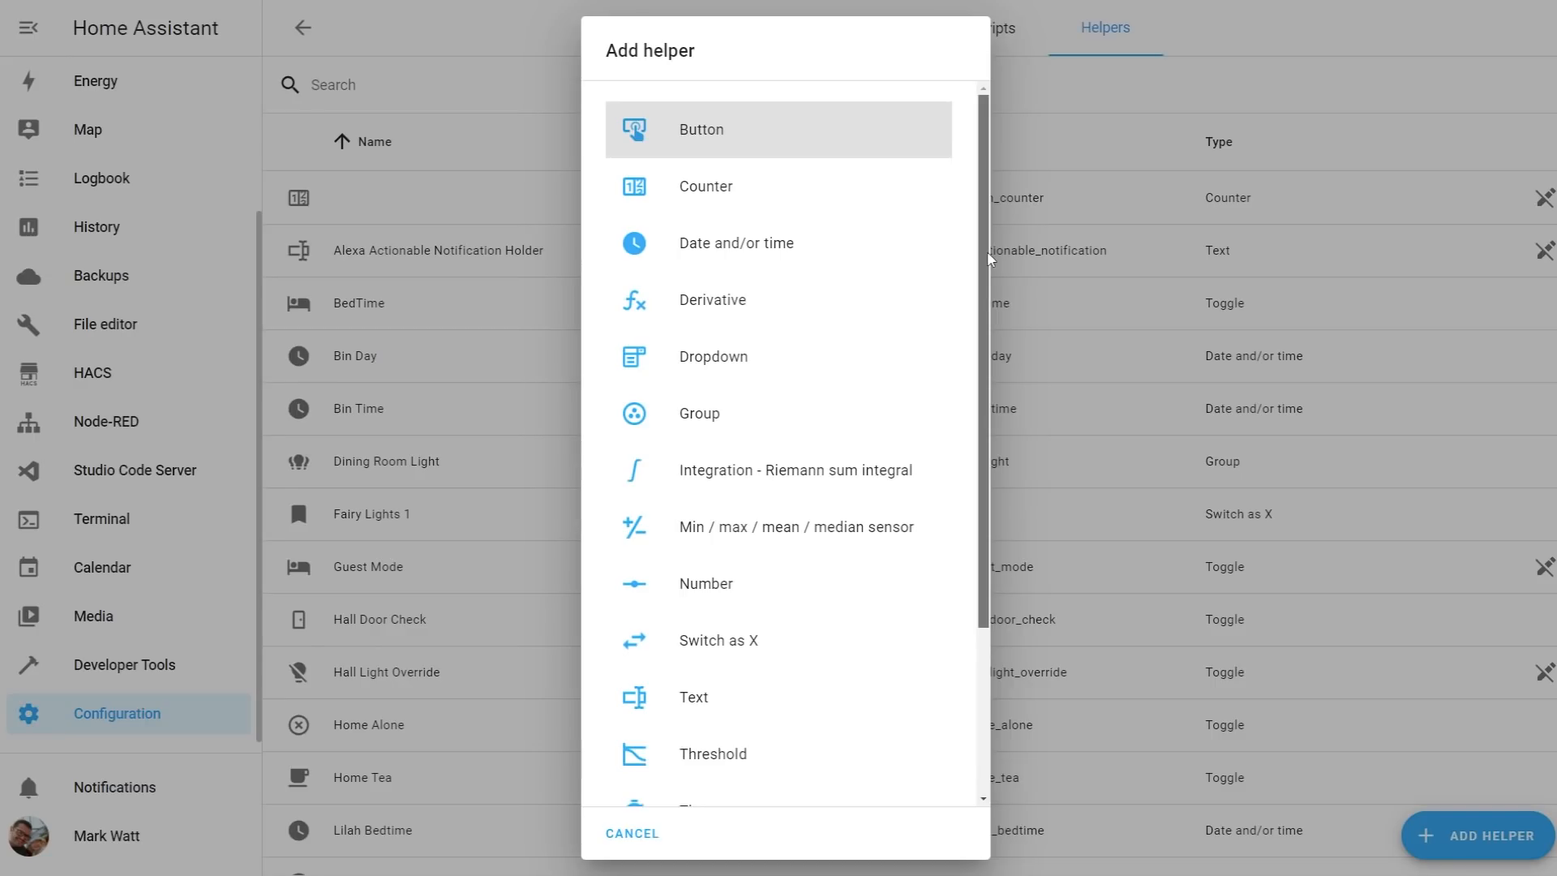
pyautogui.moveTo(988, 258)
pyautogui.mouseDown()
pyautogui.moveTo(982, 450)
pyautogui.moveTo(982, 243)
pyautogui.mouseUp()
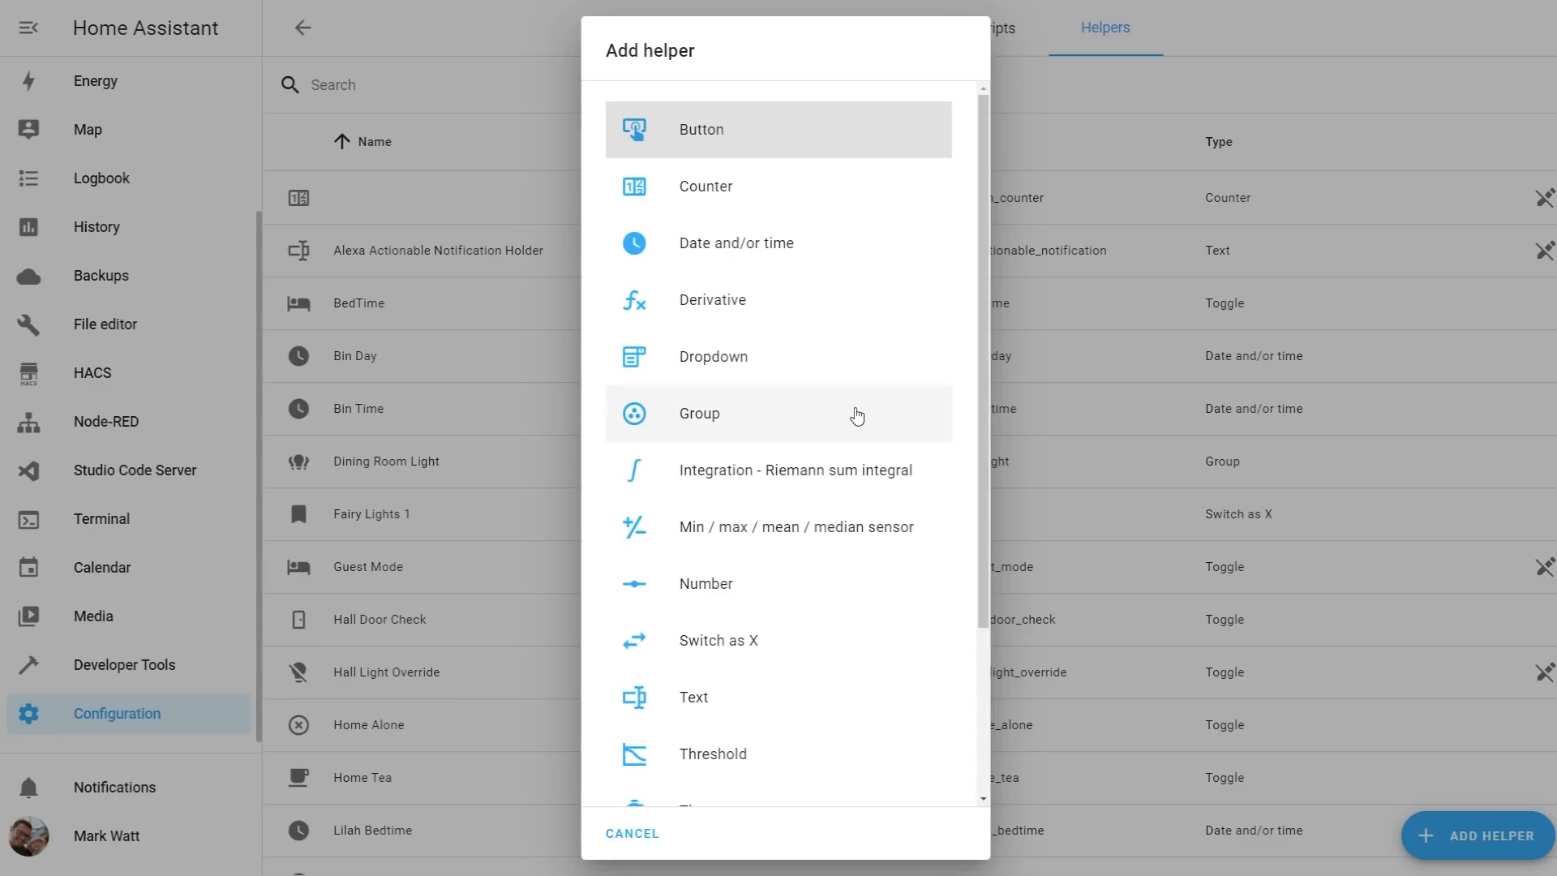
pyautogui.click(858, 416)
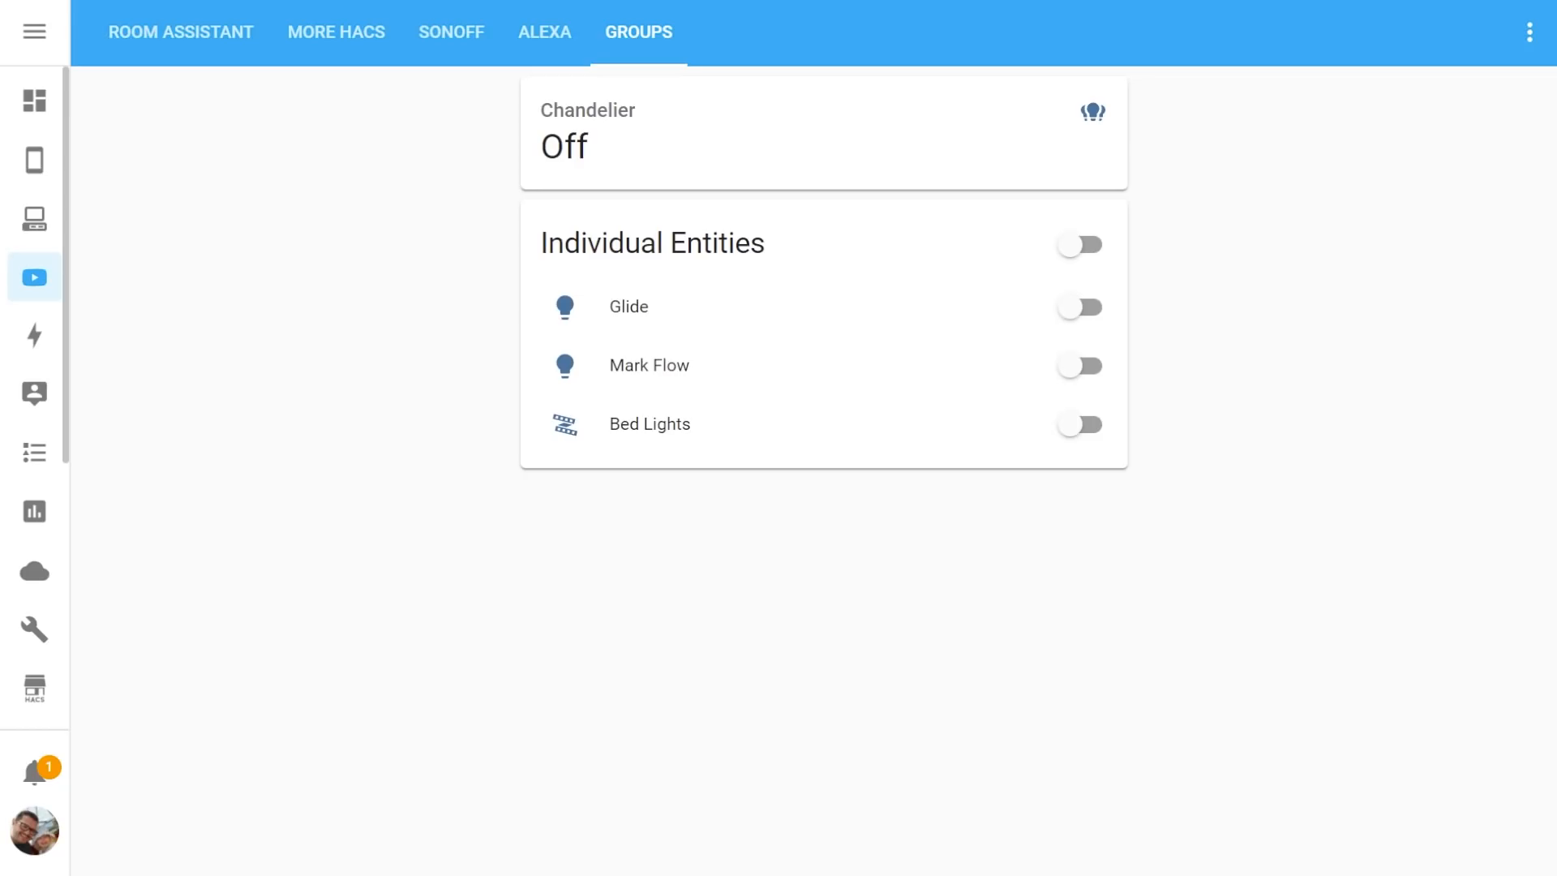
# Turn on the Chandelier group from its dashboard card and close its details
pyautogui.click(749, 154)
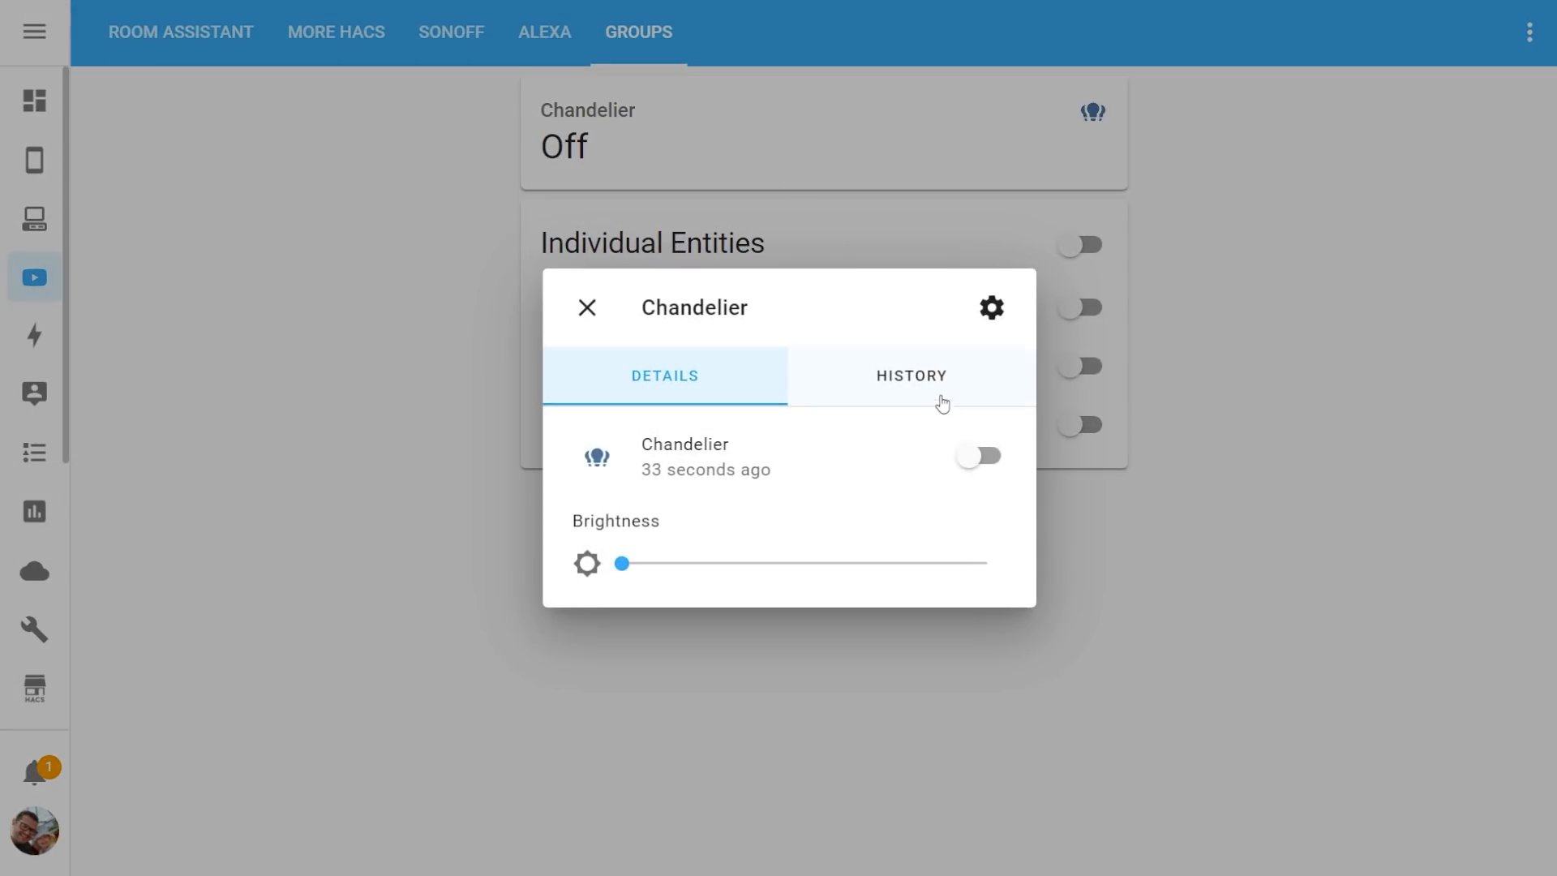
pyautogui.click(964, 458)
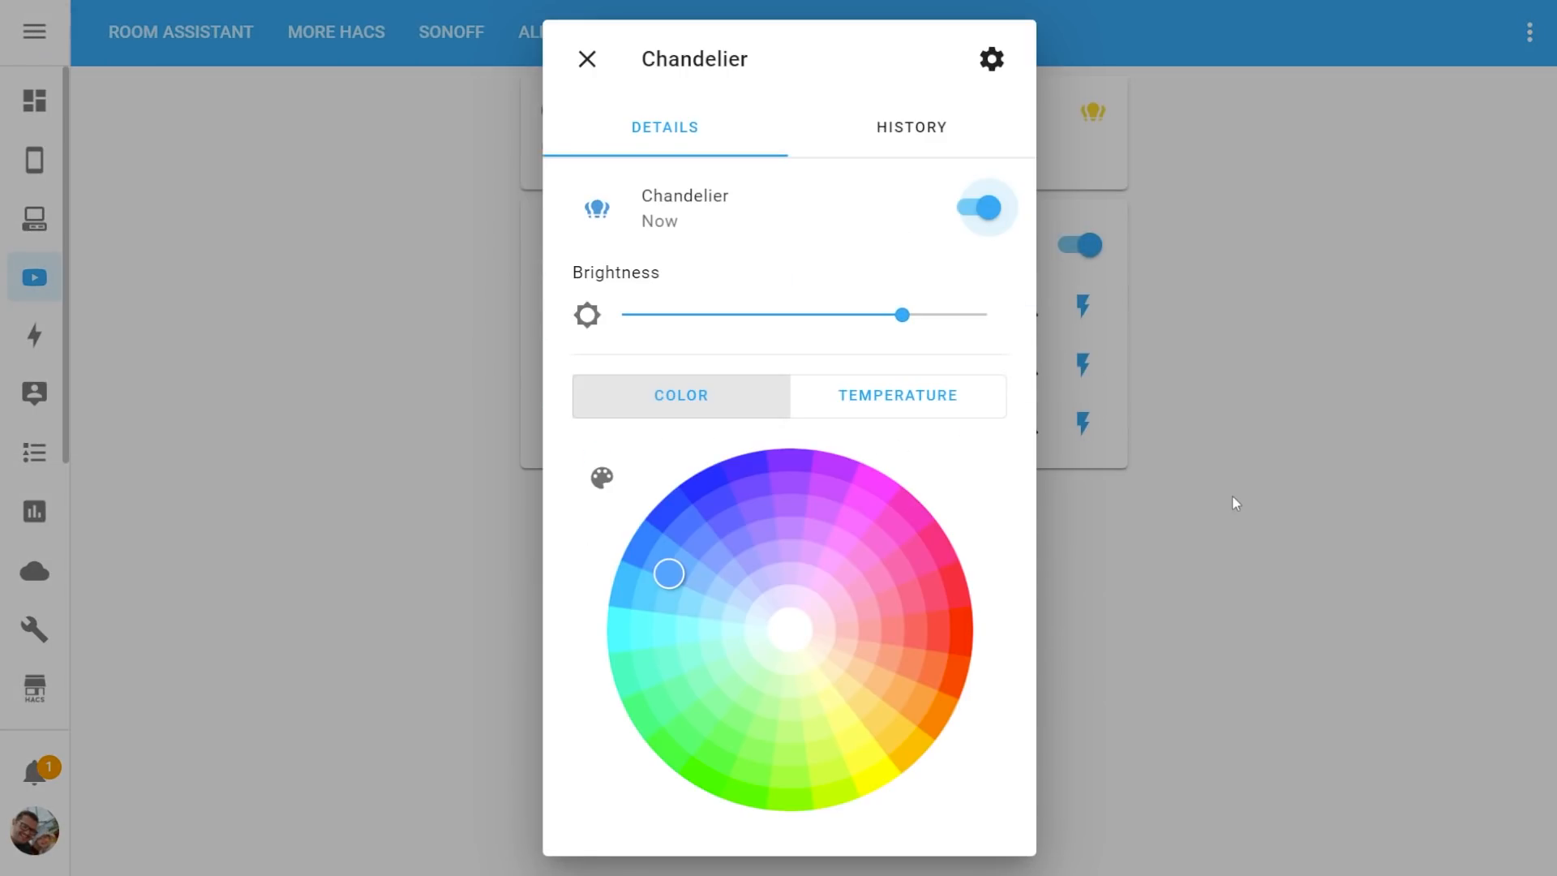
pyautogui.click(1234, 502)
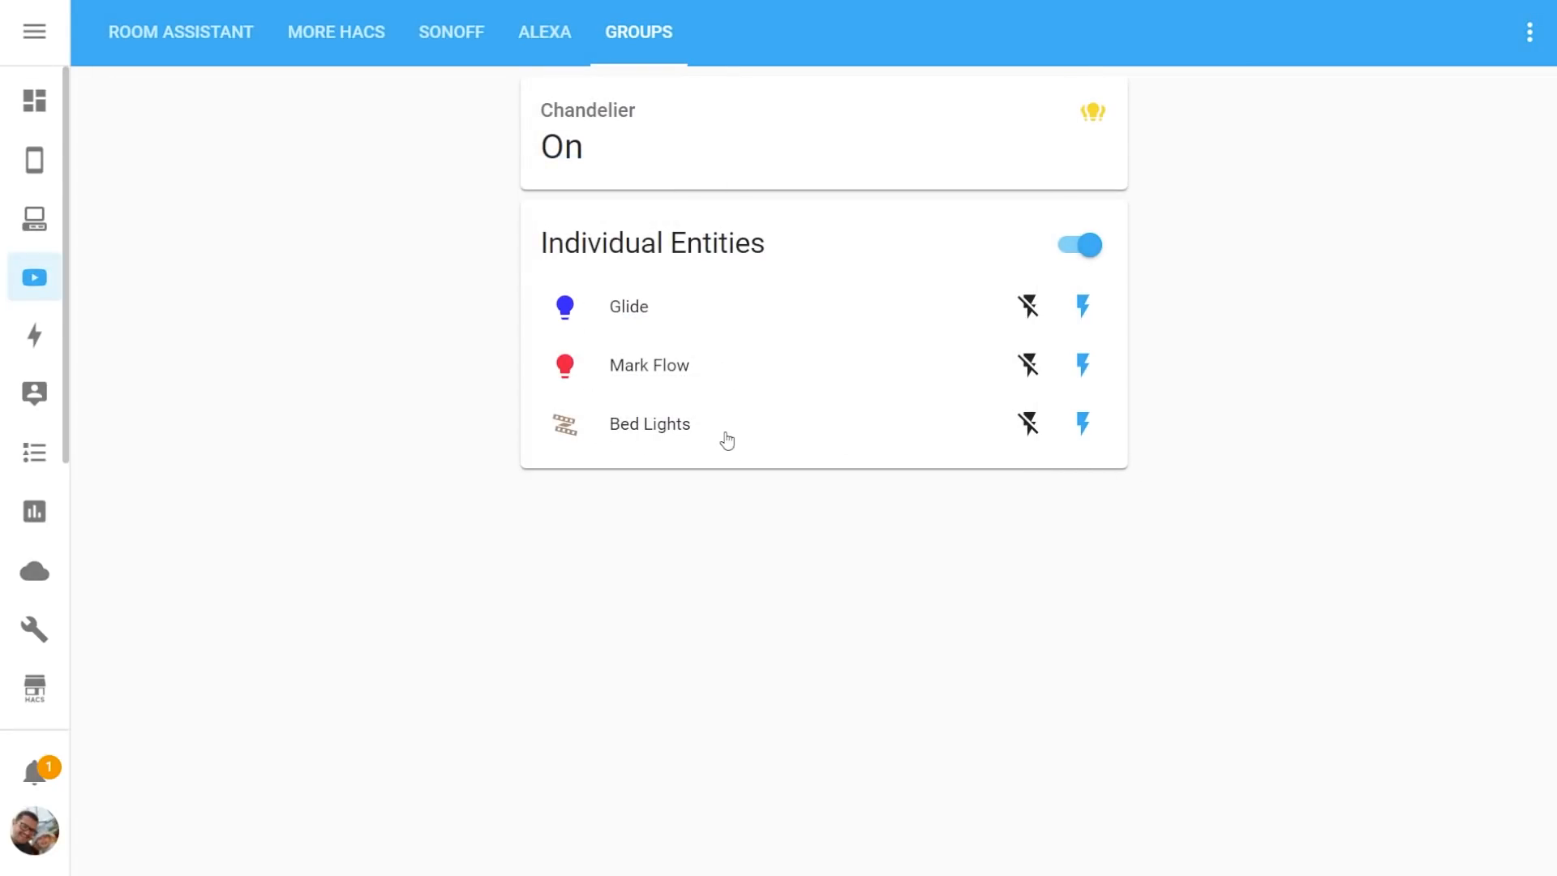
# Set the Chandelier group's light colour to red and return to the dashboard
pyautogui.click(793, 135)
pyautogui.click(947, 586)
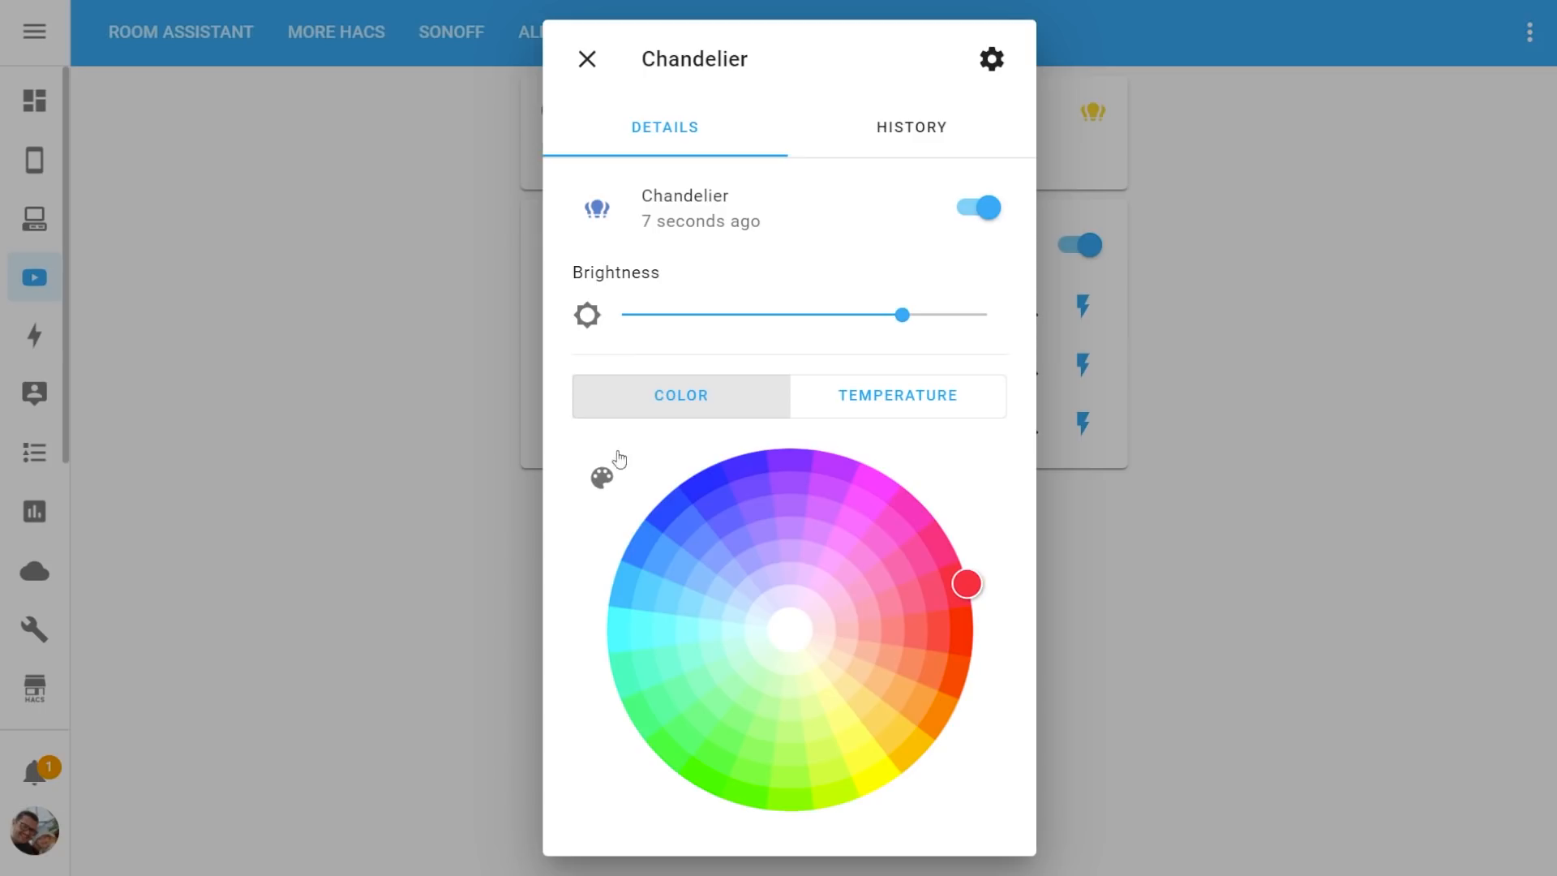
pyautogui.click(443, 341)
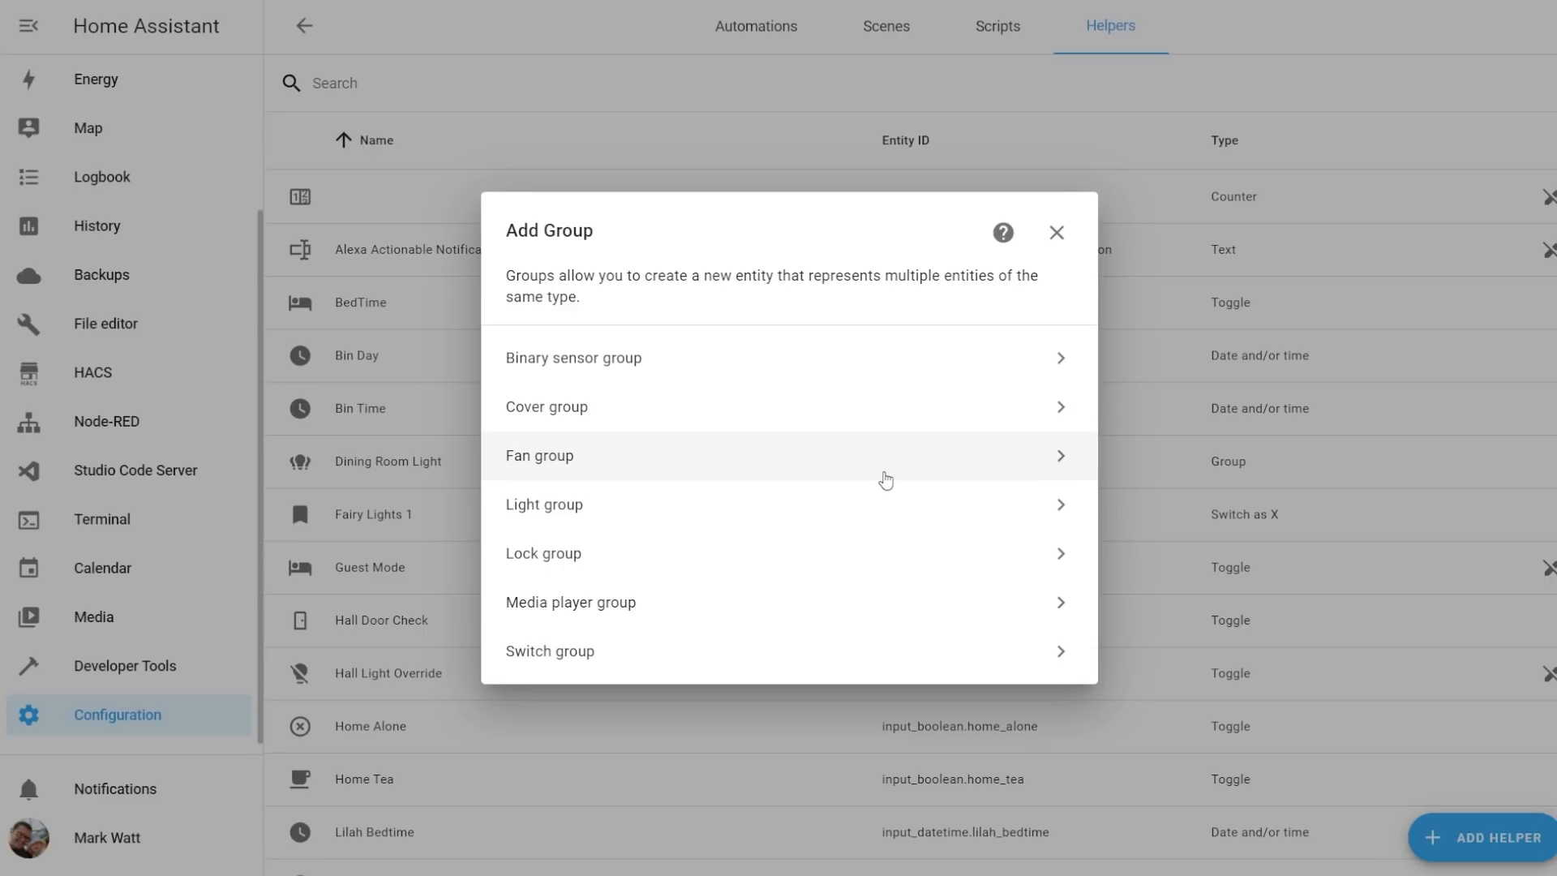
# Create a light group named Chandelier with Glide, Panel Lights and Mark Flow as its members
pyautogui.click(867, 509)
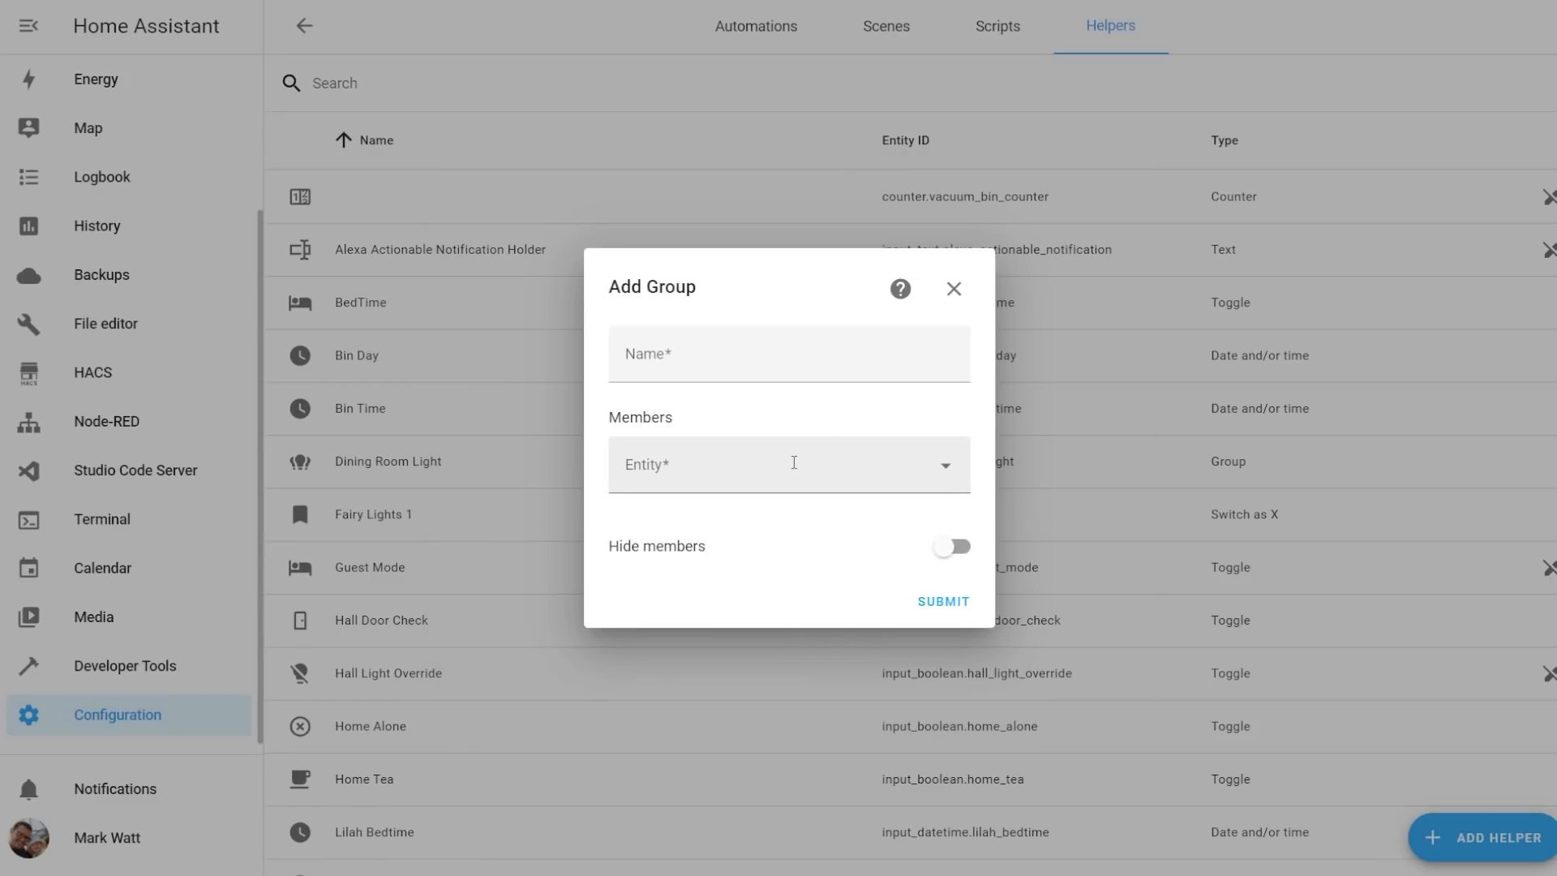
pyautogui.write('Chandelier')
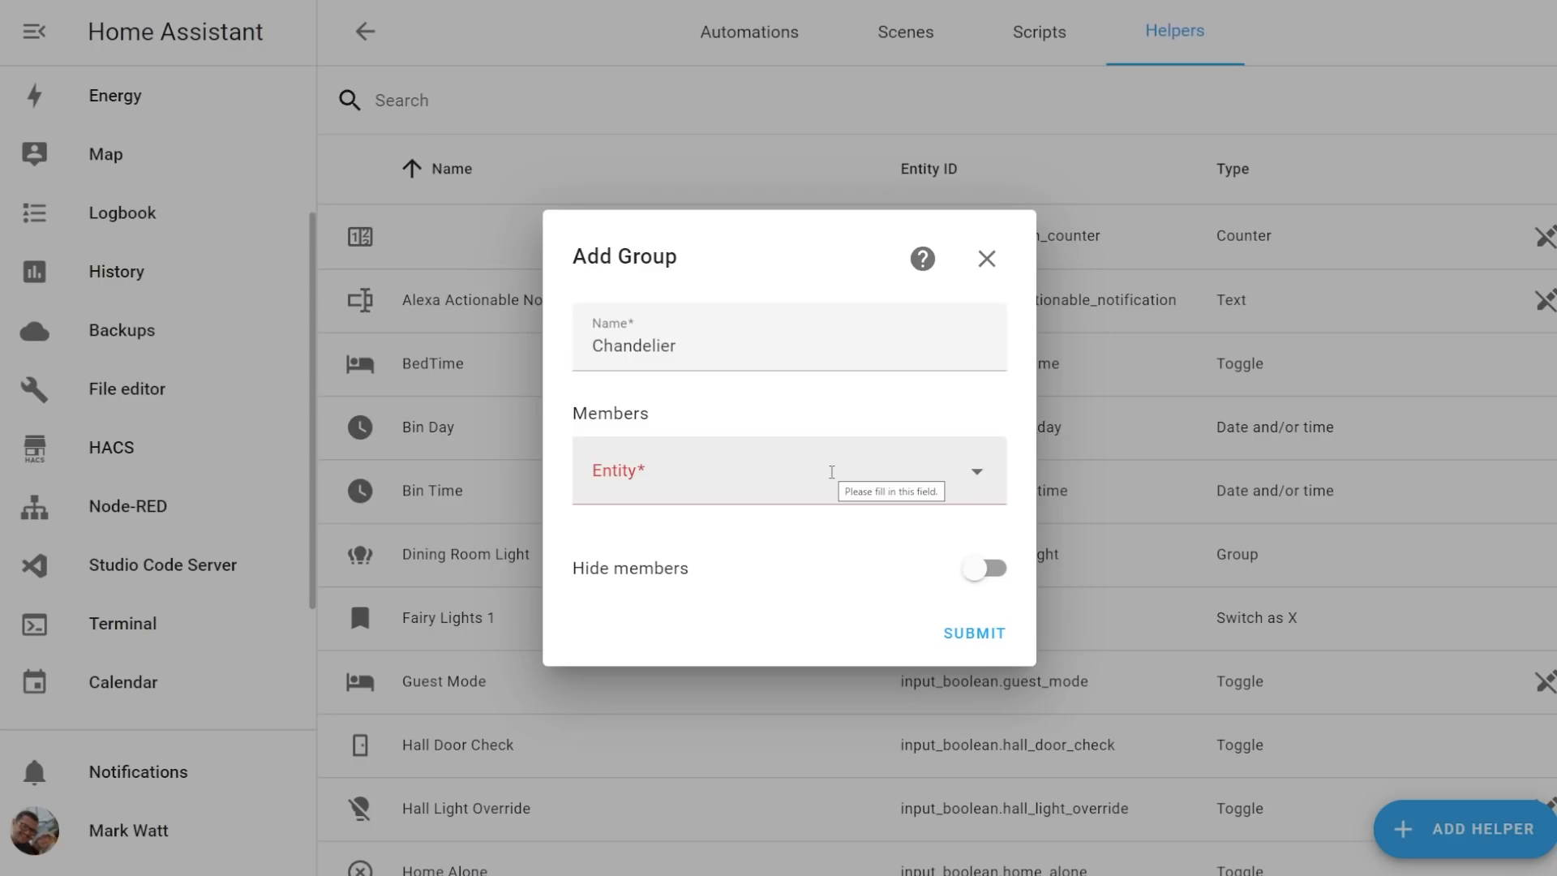
pyautogui.click(831, 471)
pyautogui.scroll(-3, 1000, 73)
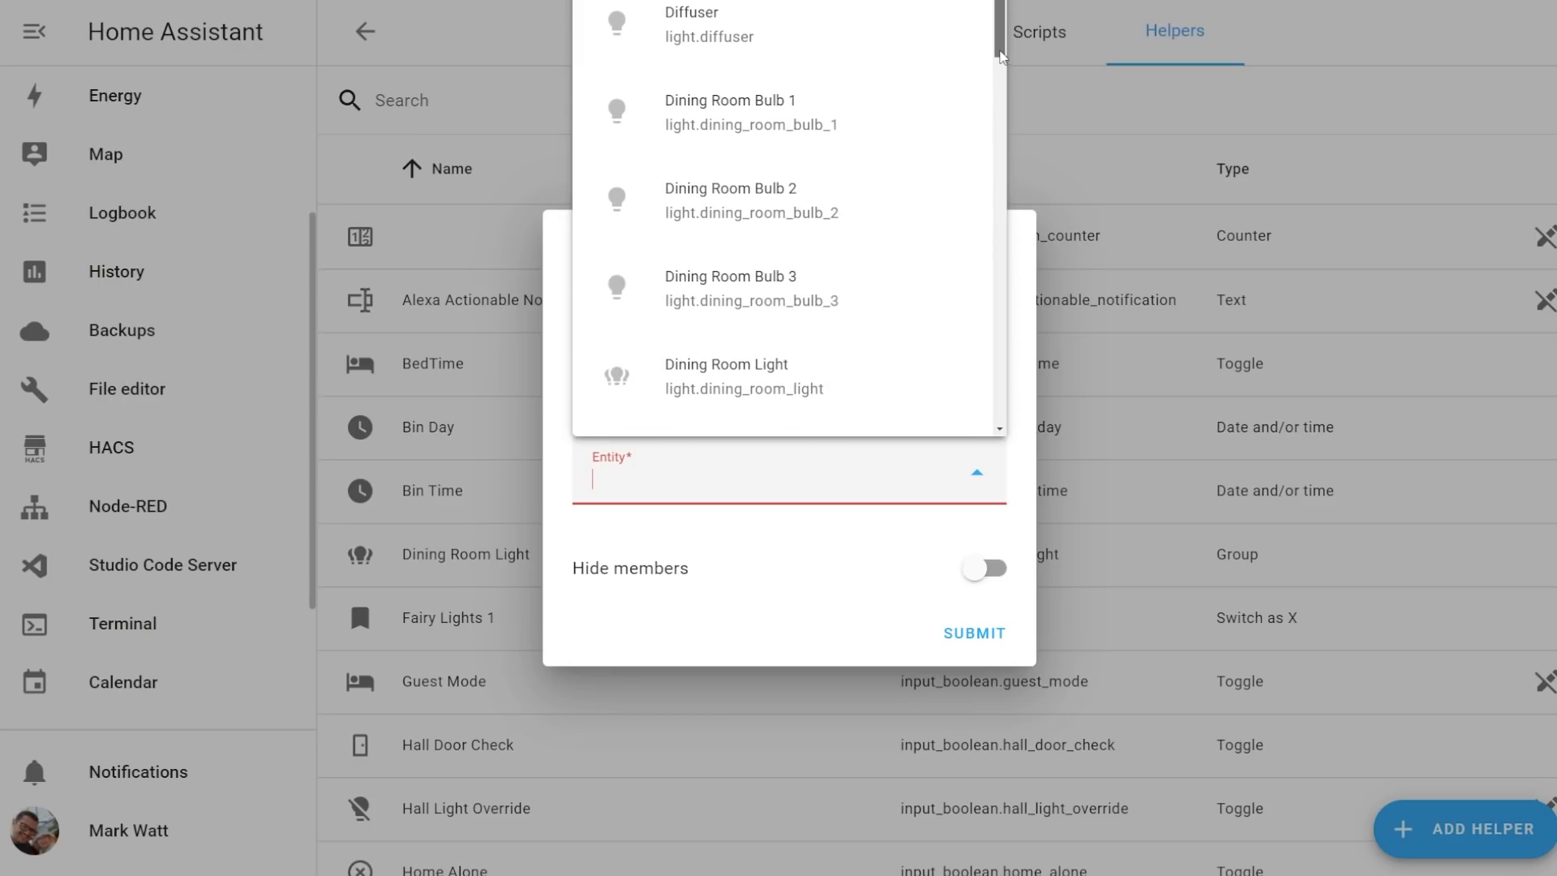
pyautogui.moveTo(1000, 73); pyautogui.dragTo(1005, 290)
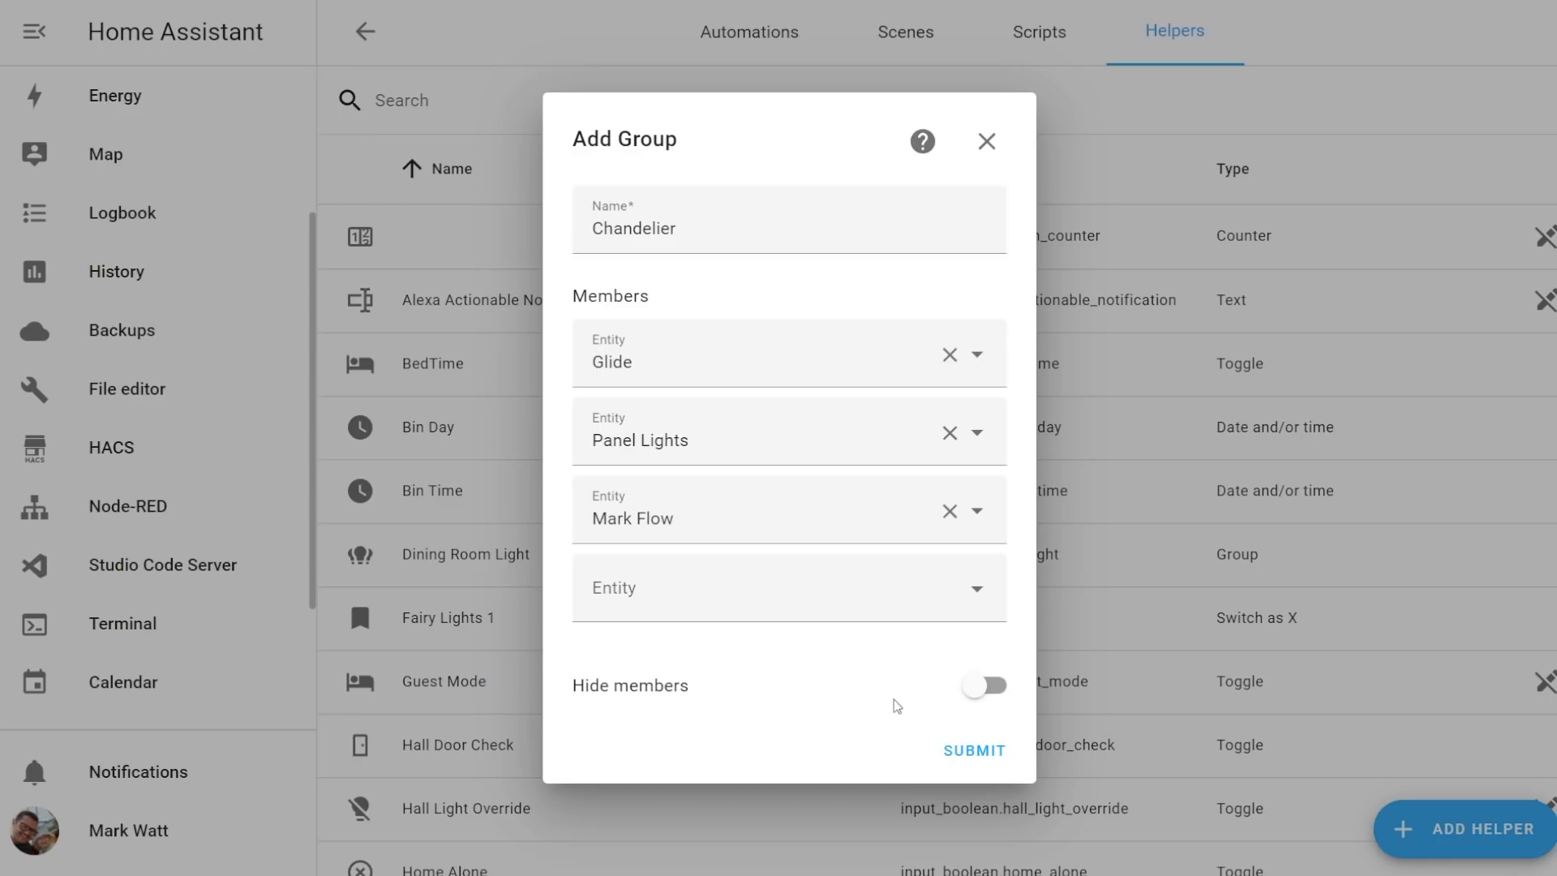
pyautogui.click(976, 752)
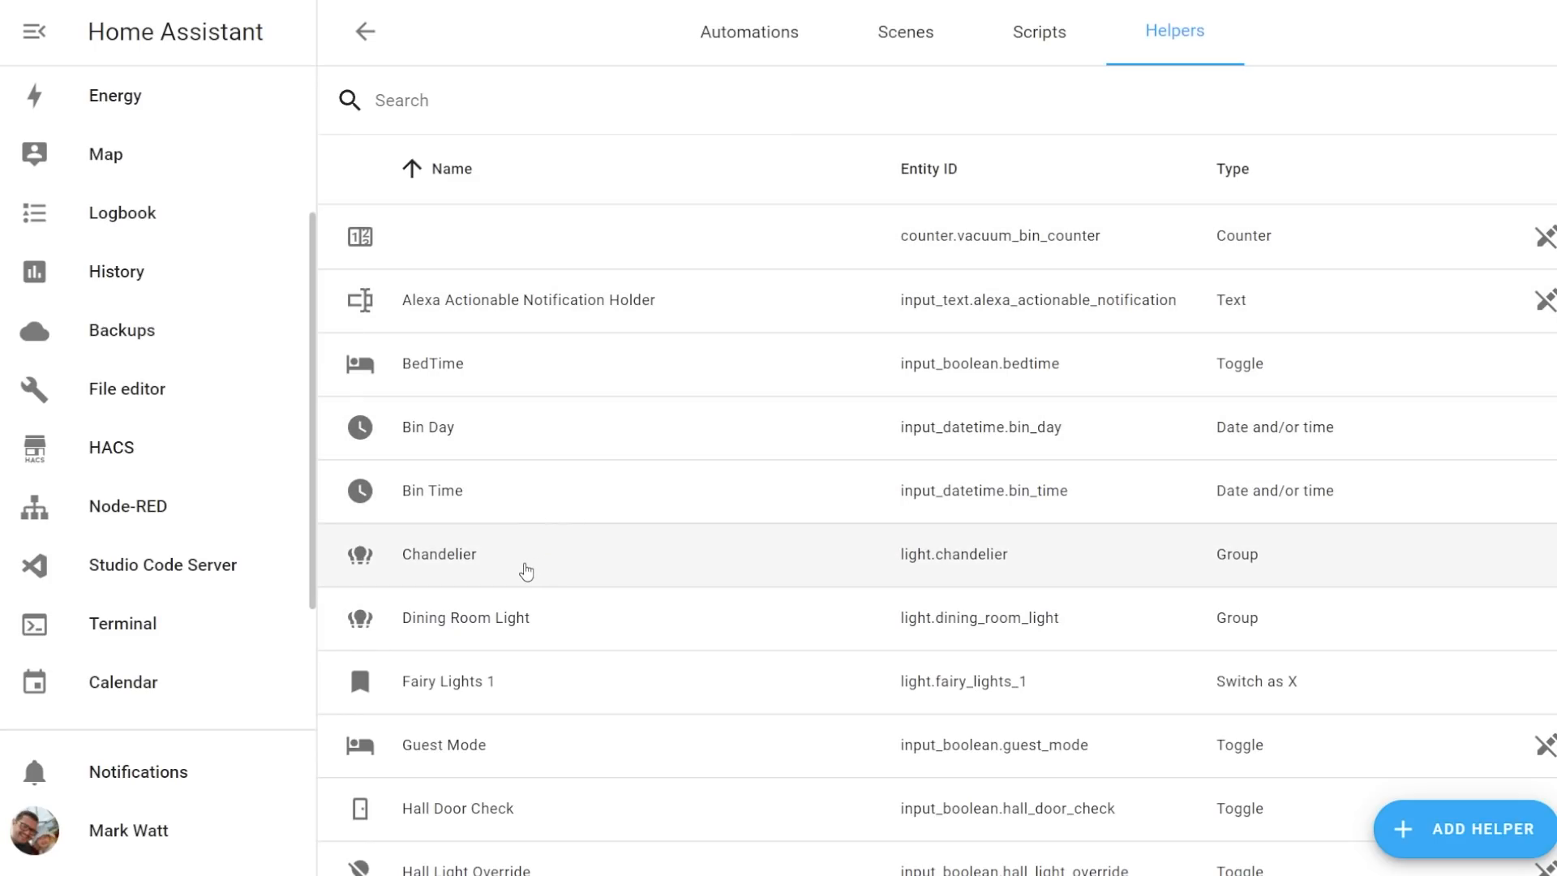
# Turn on the new Chandelier group from its helper details and open its state configuration
pyautogui.click(527, 571)
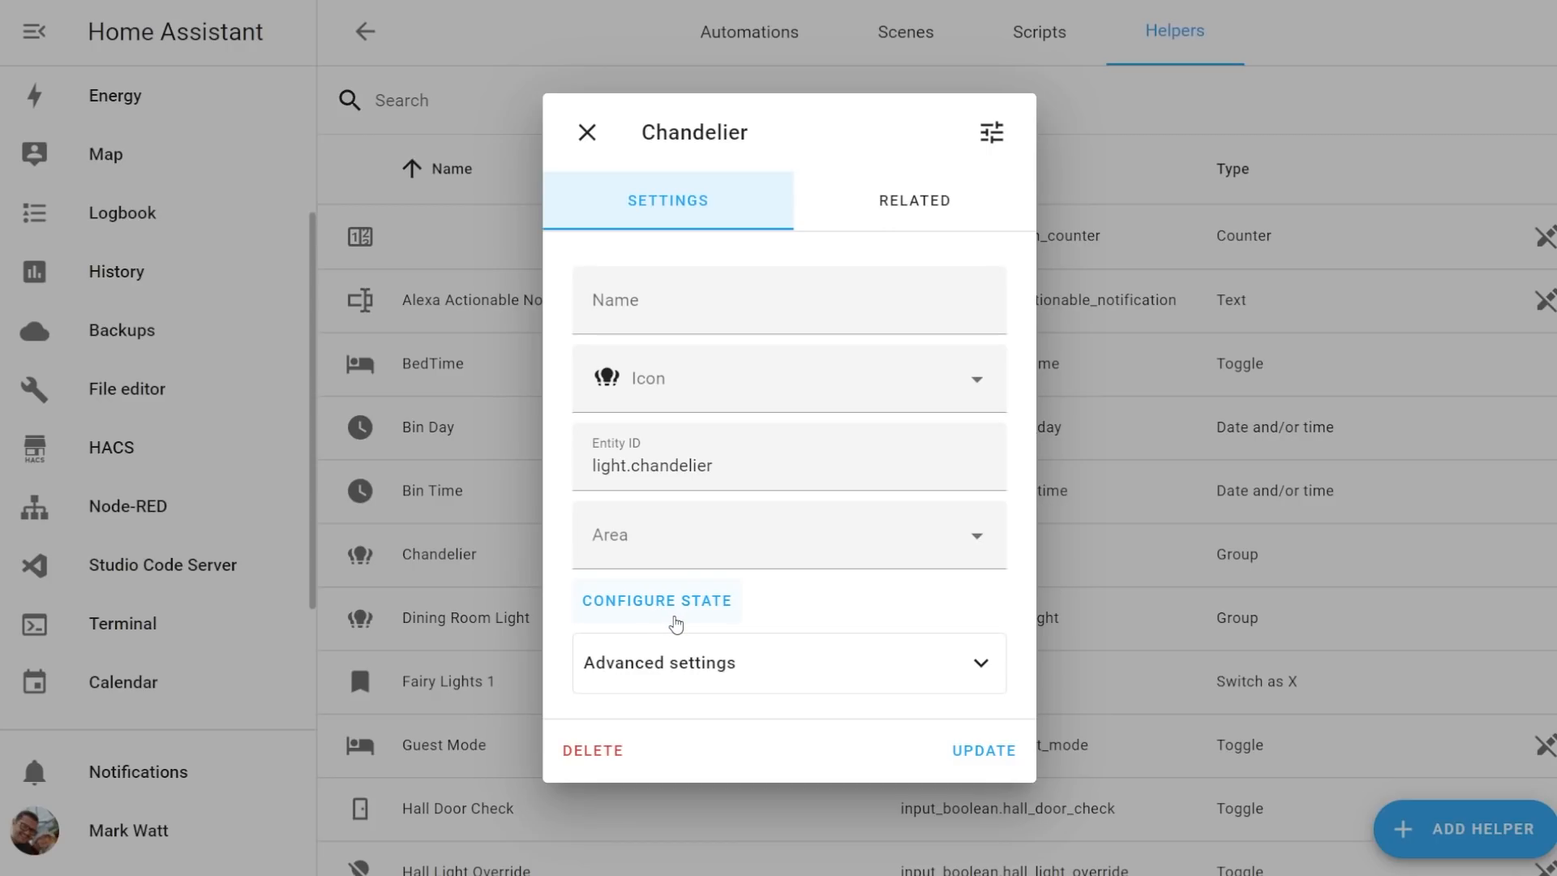
pyautogui.click(993, 136)
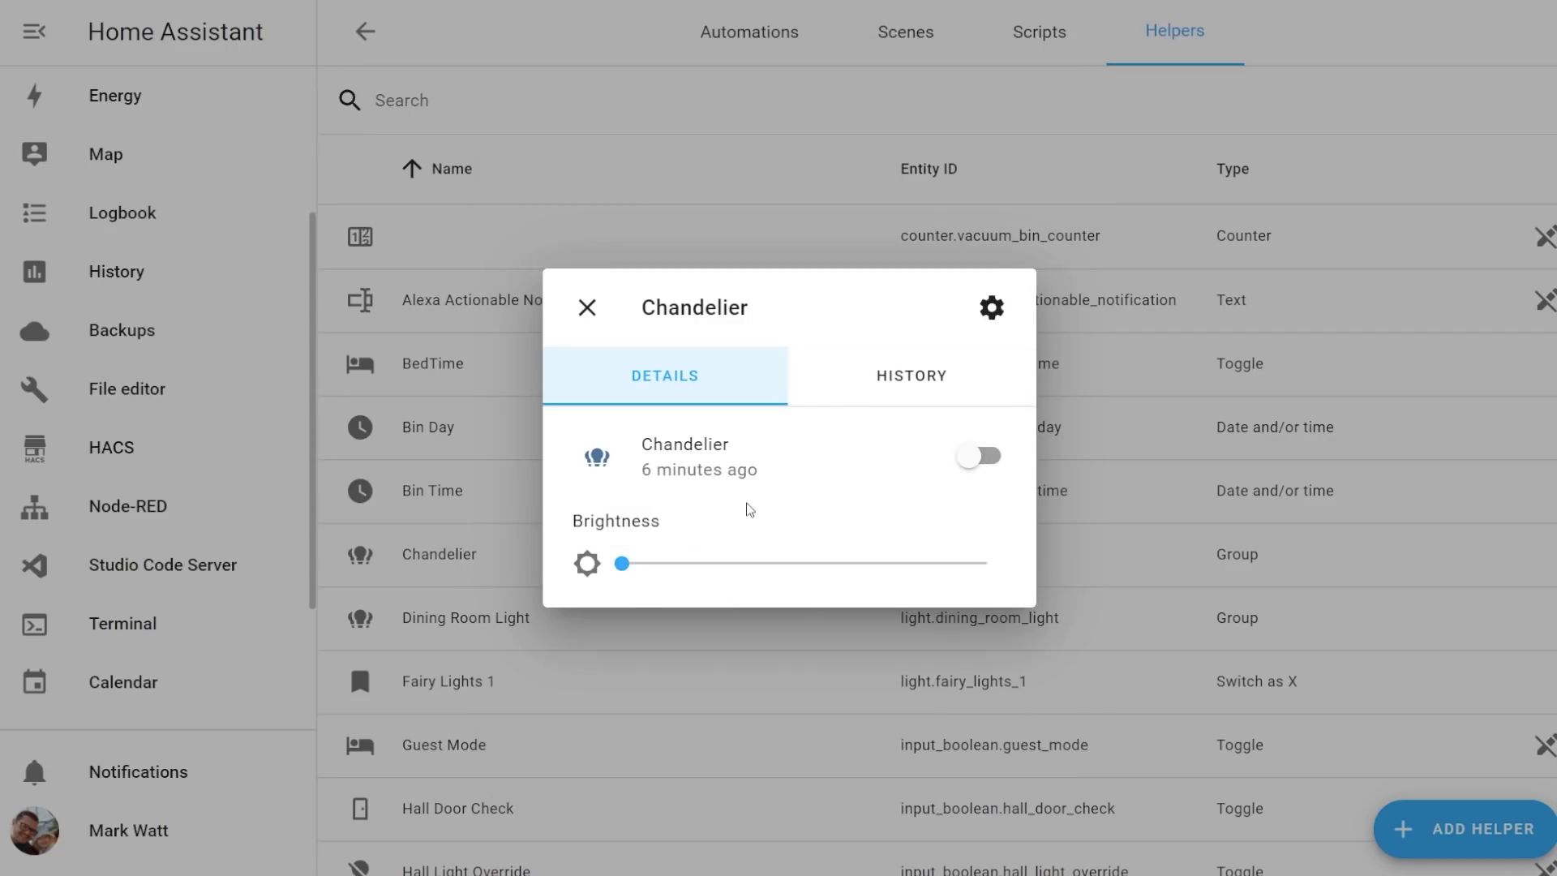
pyautogui.click(965, 458)
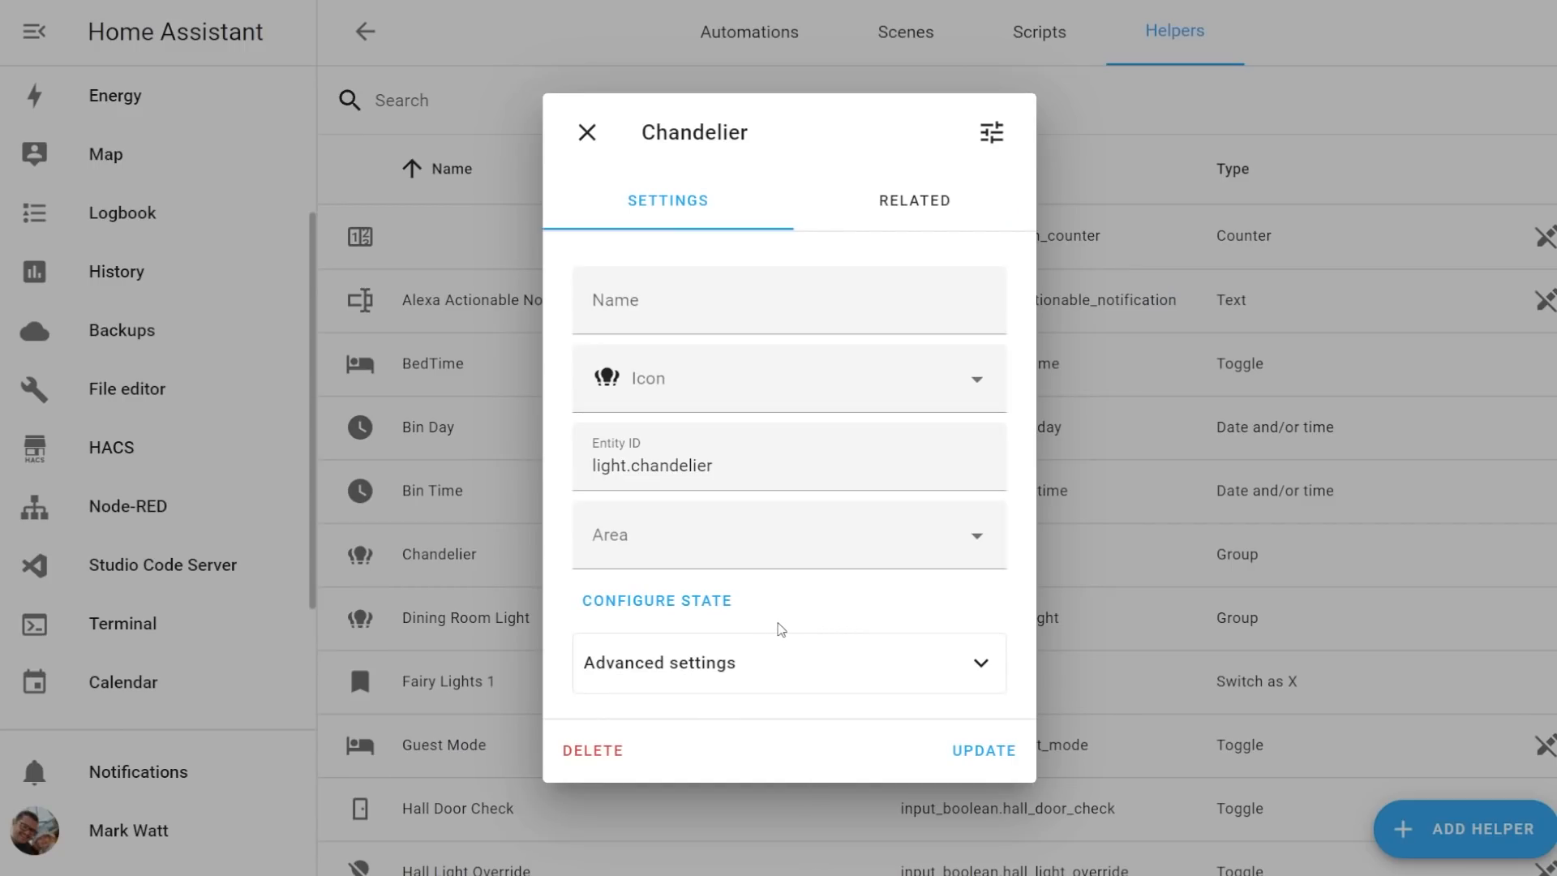
pyautogui.click(707, 614)
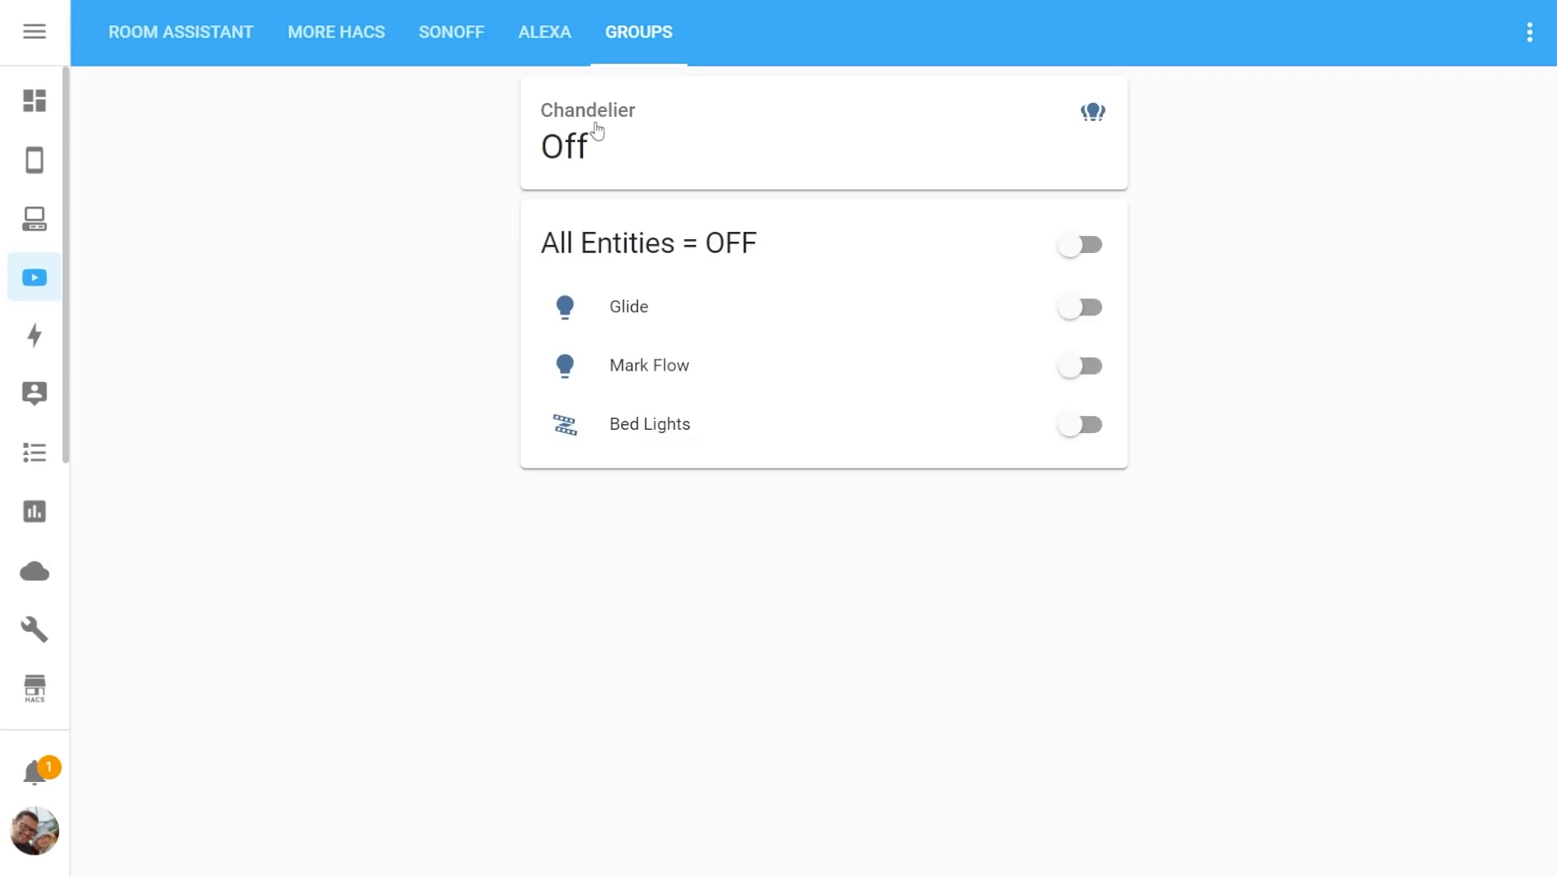
# Turn on Glide from the All Entities = OFF dashboard card and enable All entities in the Chandelier group's options
pyautogui.click(1071, 308)
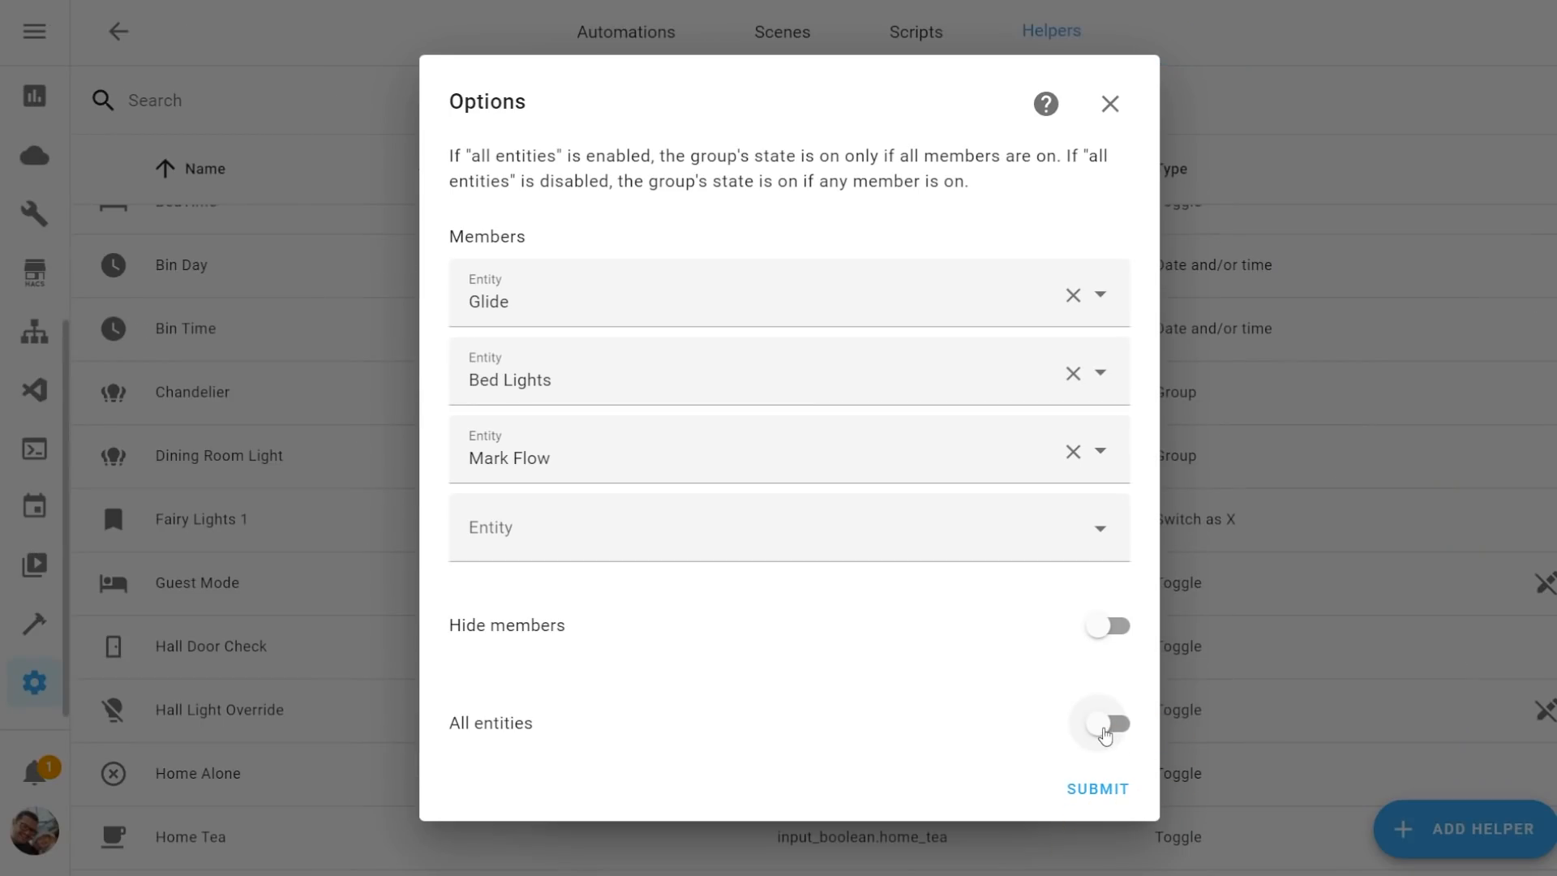
pyautogui.click(1116, 734)
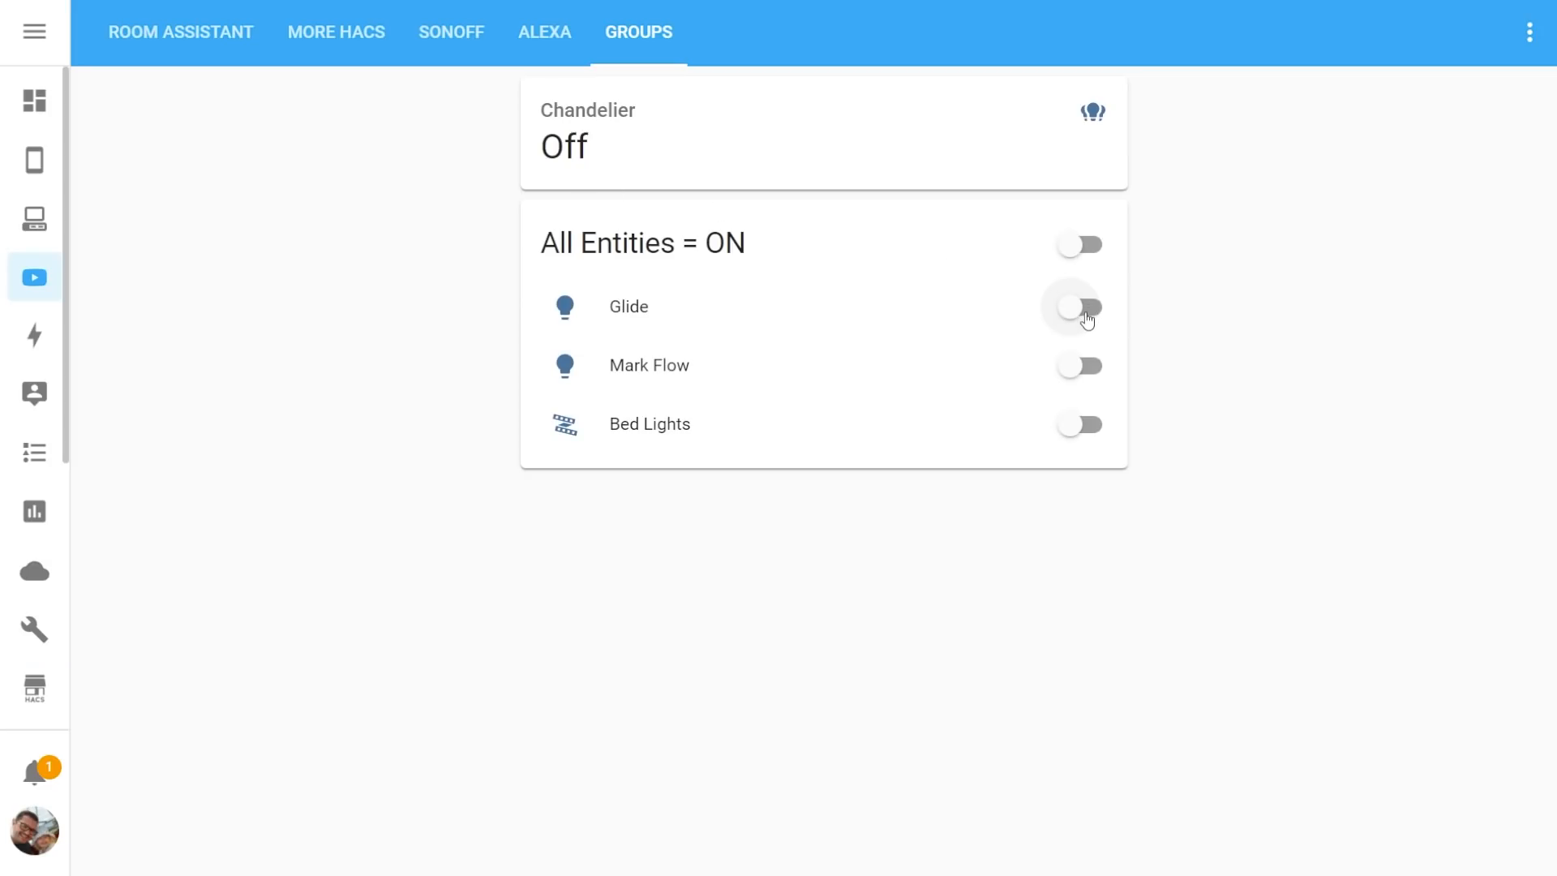
# Turn on Glide, Mark Flow and Bed Lights one by one from the All Entities = ON dashboard card
pyautogui.click(1078, 310)
pyautogui.click(1083, 371)
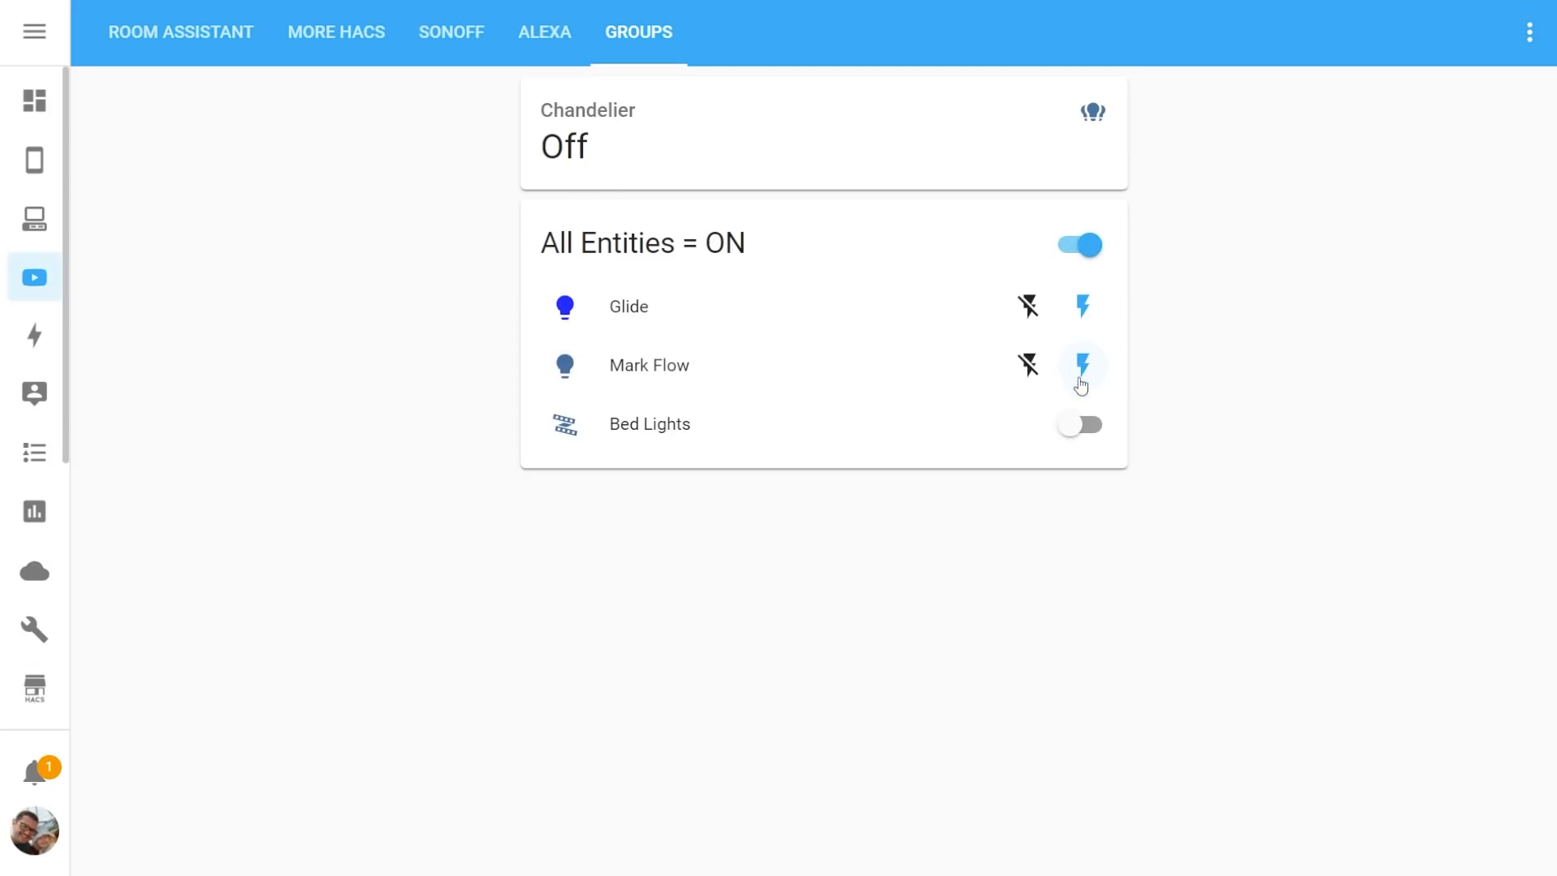
pyautogui.click(1083, 433)
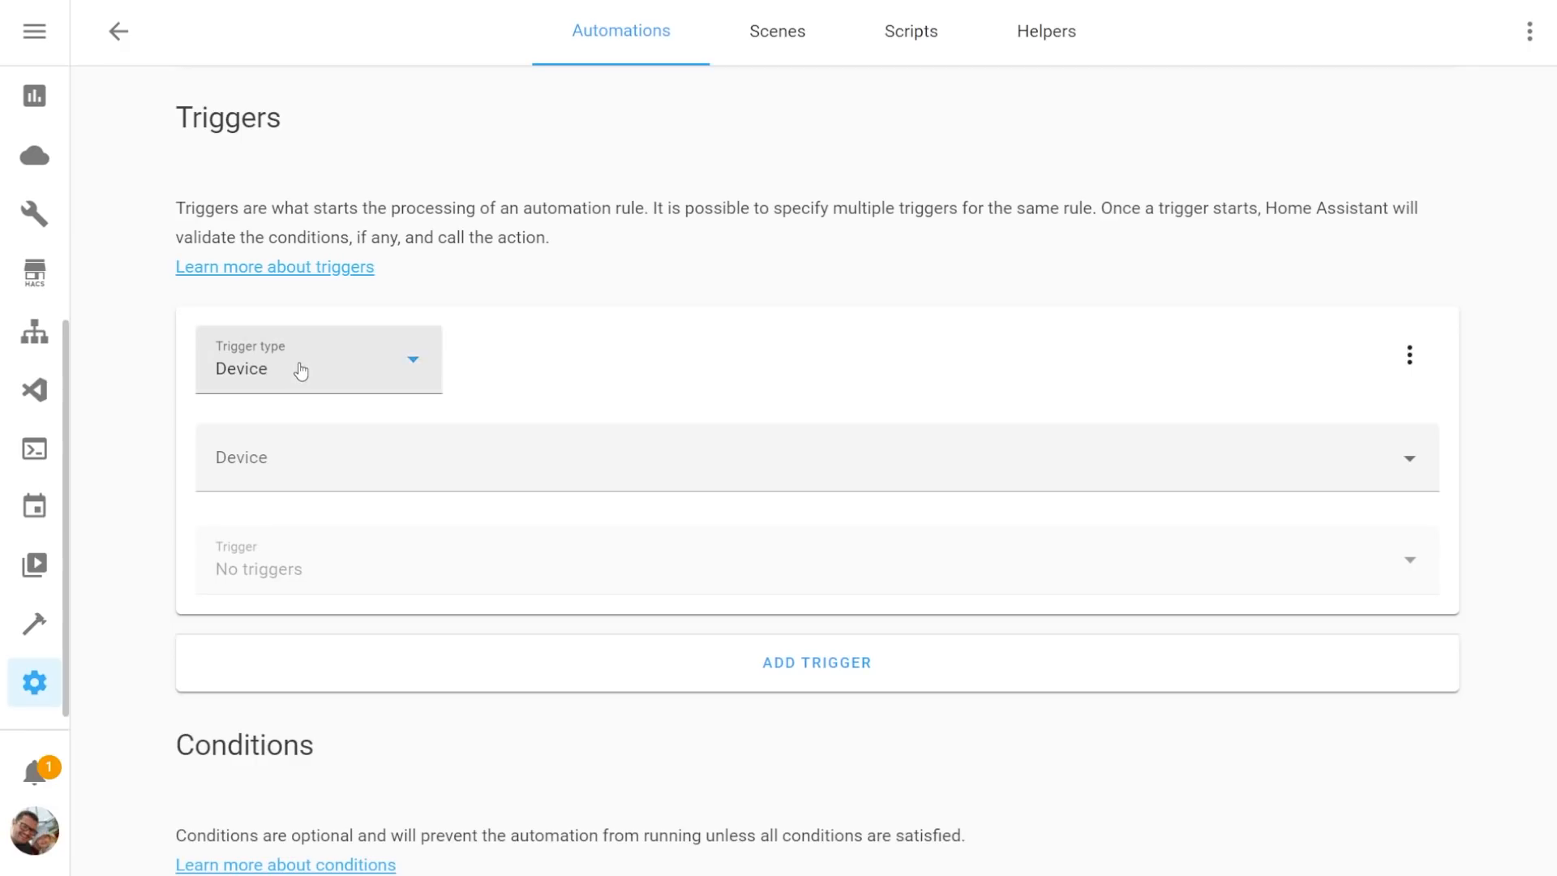
# Set the automation's trigger type to State and search for the Chandelier group as its entity
pyautogui.click(299, 368)
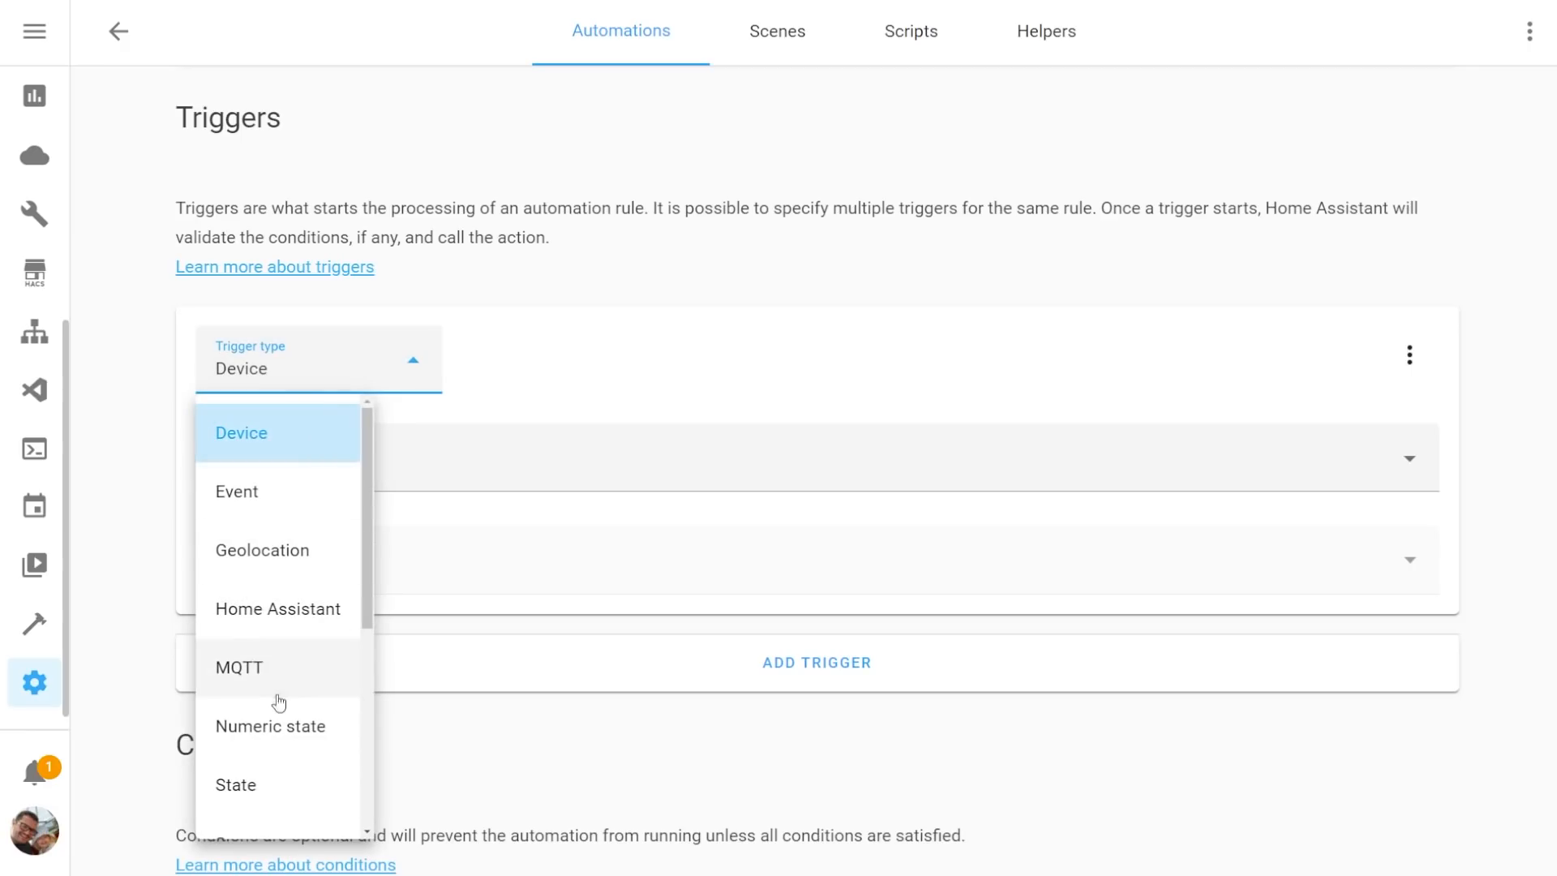
pyautogui.click(243, 791)
pyautogui.click(327, 463)
pyautogui.write('chand')
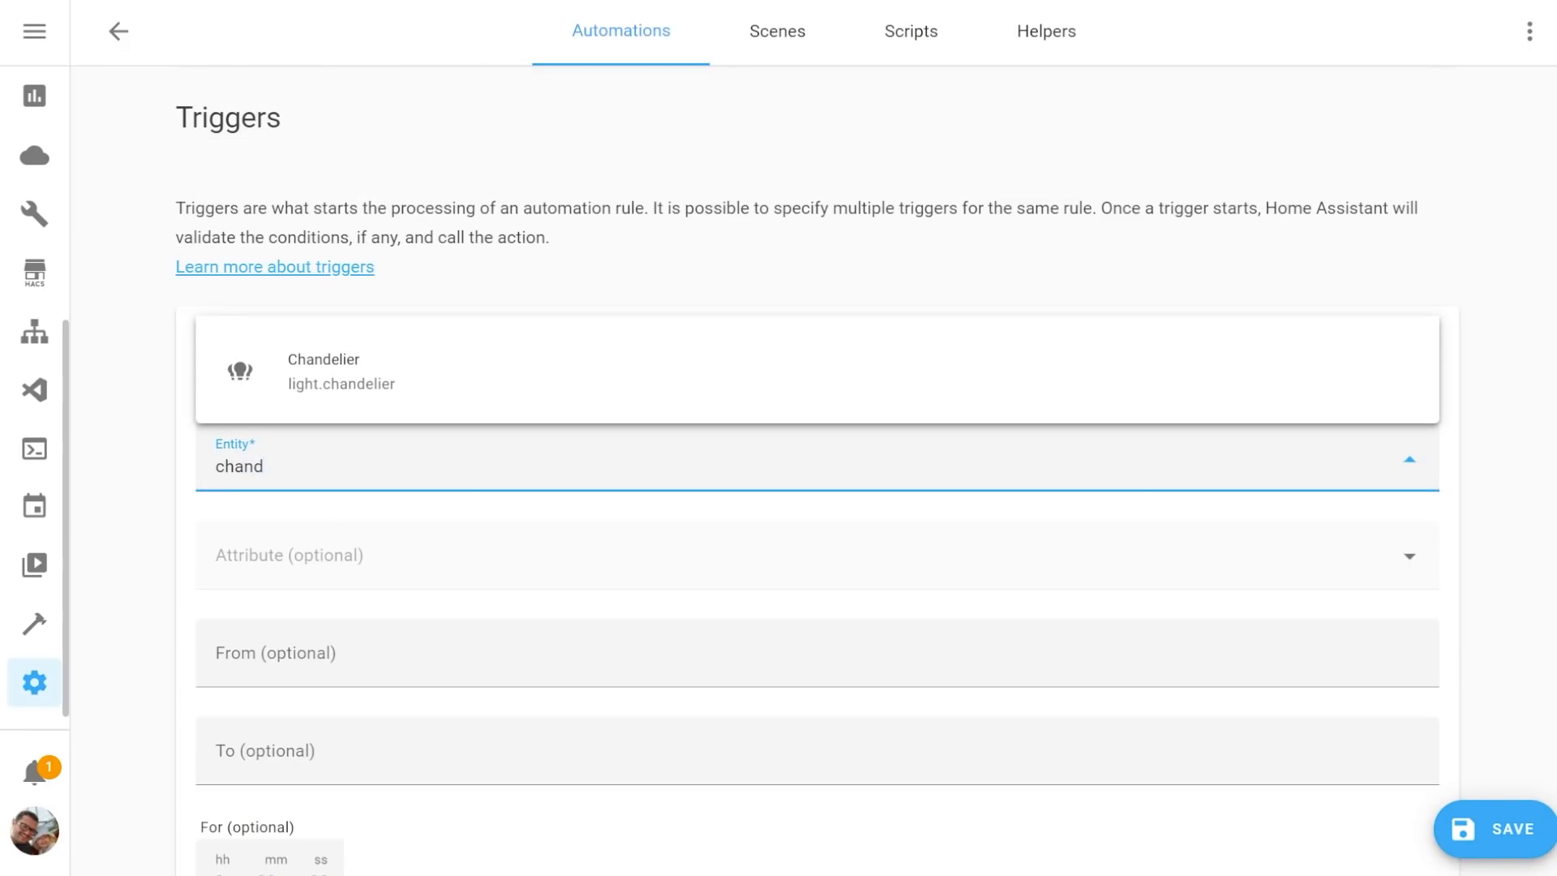